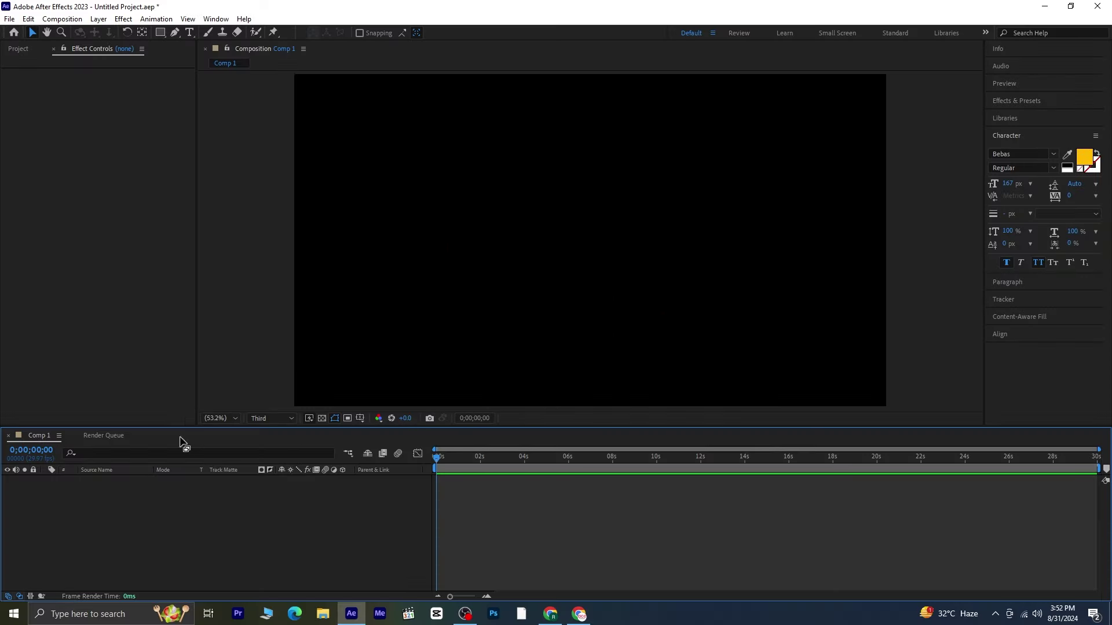
- Create a text layer in the composition reading 'fire'
left_click(186, 35)
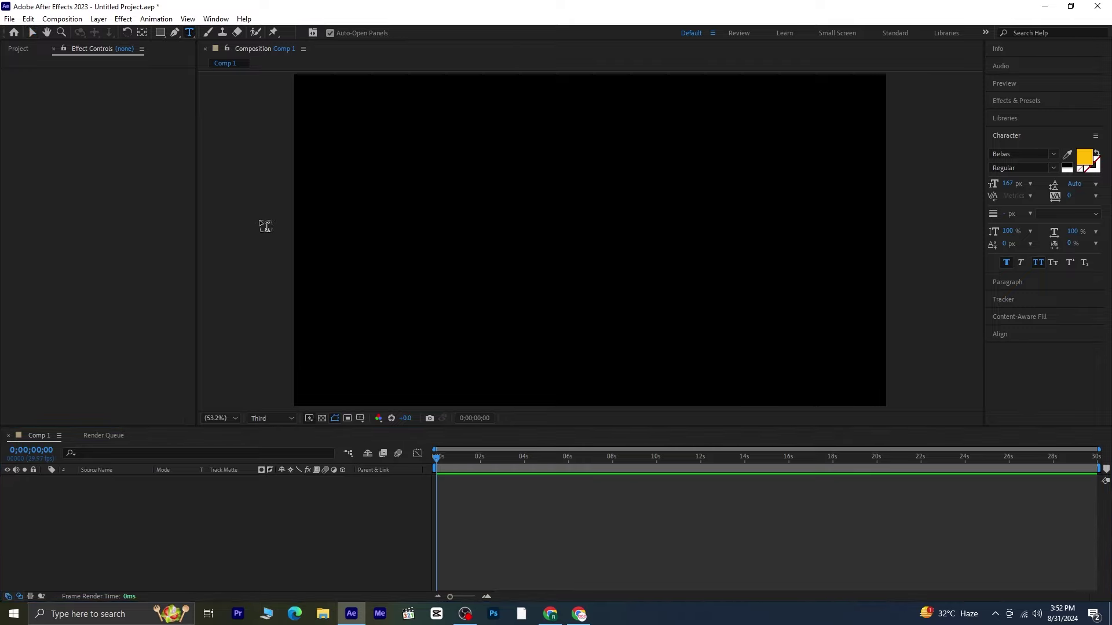
left_click(441, 196)
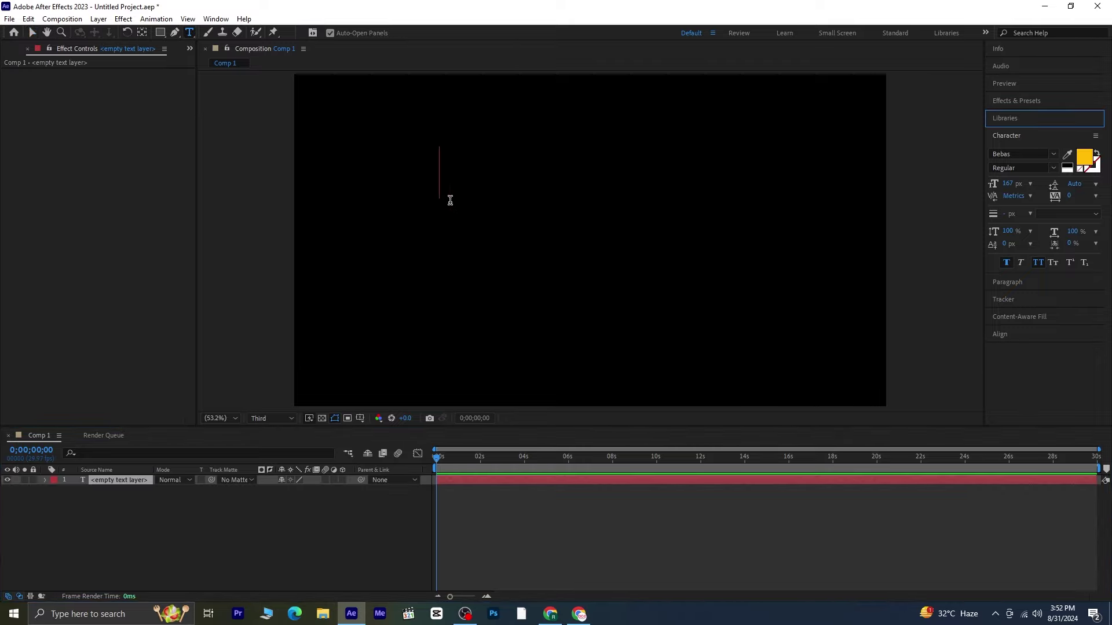
type("fire")
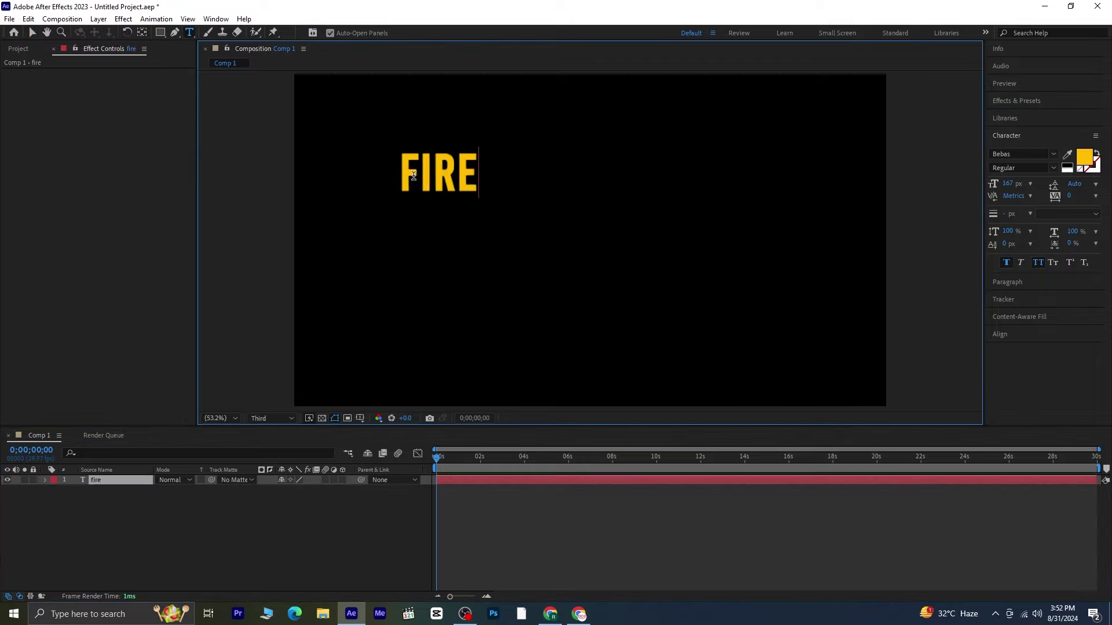
- Change the FIRE text fill colour to pure red FF0000
left_click_drag(397, 174, 485, 174)
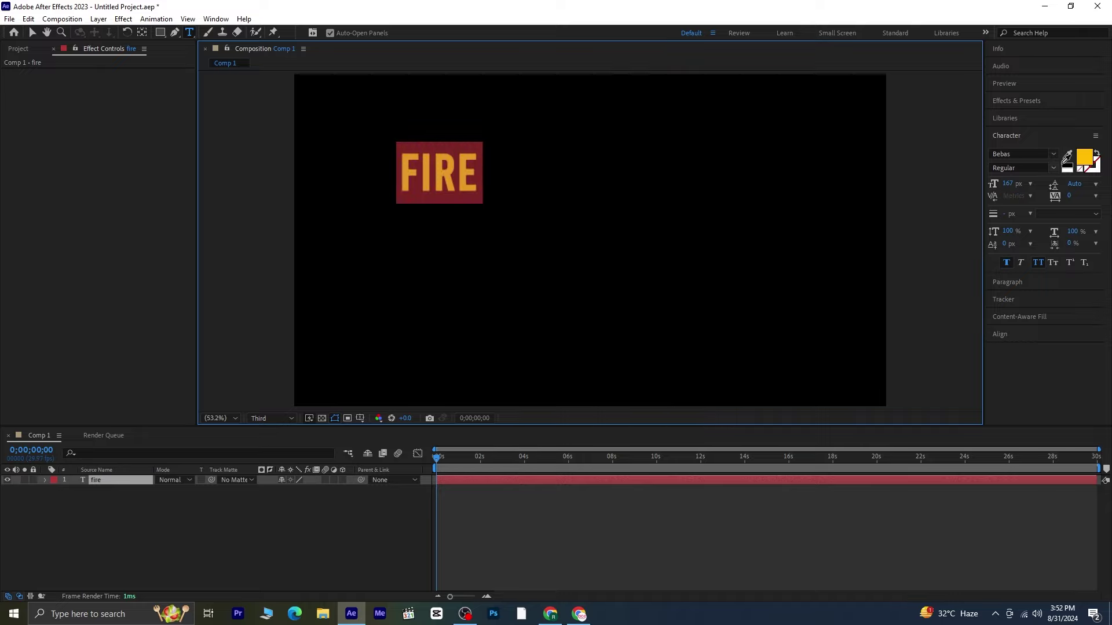
left_click(1084, 157)
left_click(703, 250)
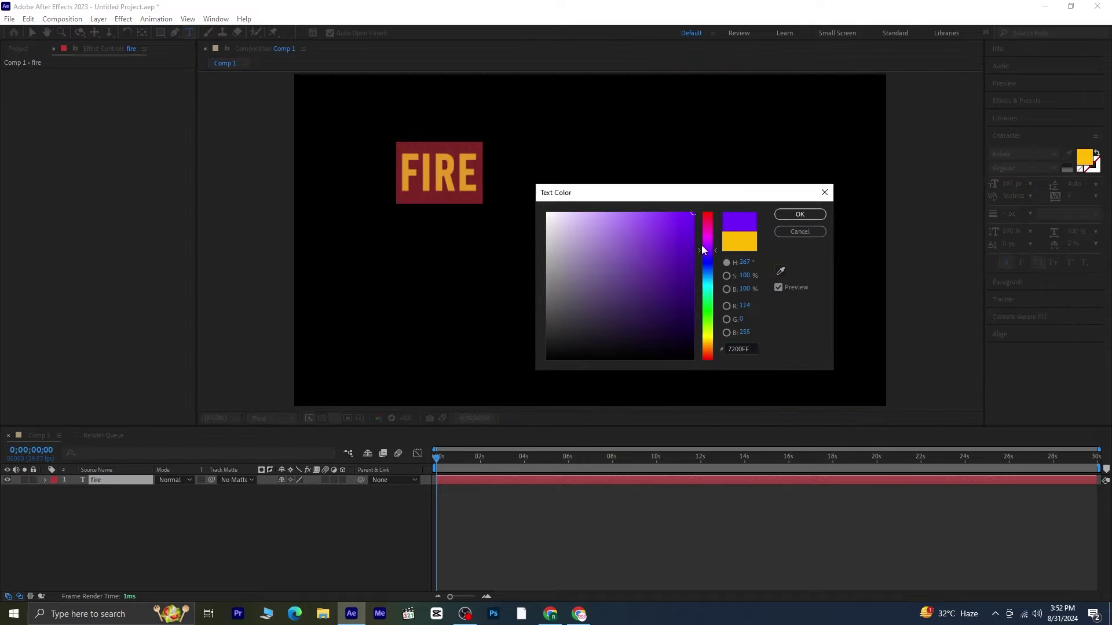
left_click_drag(702, 246, 705, 205)
left_click(813, 215)
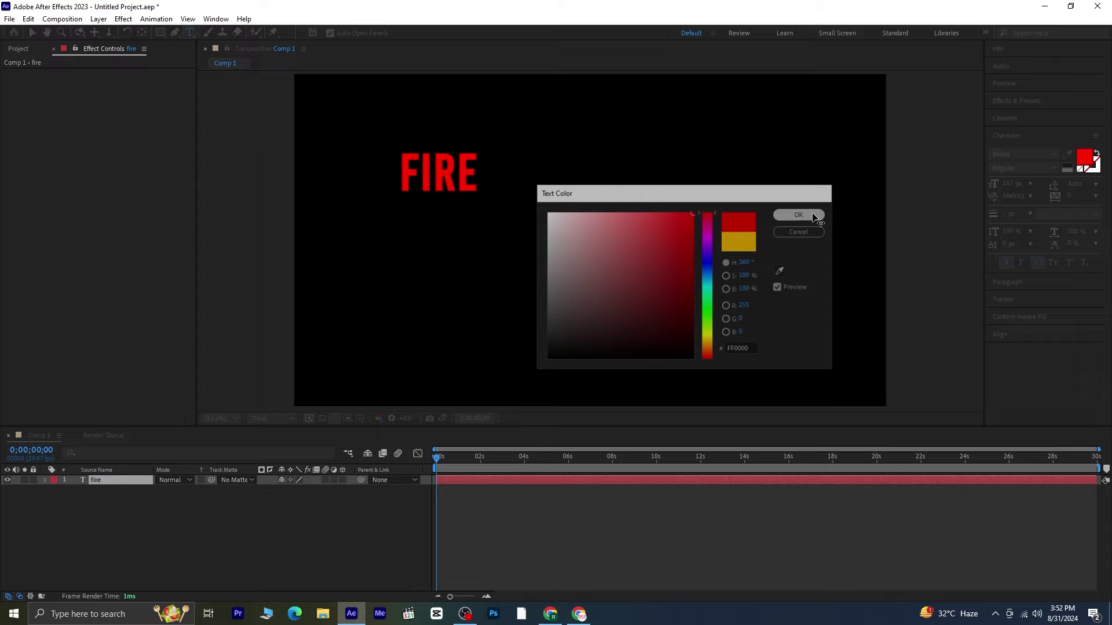
- Centre FIRE horizontally and vertically in the comp and enlarge its font size
left_click(1033, 336)
left_click(1015, 234)
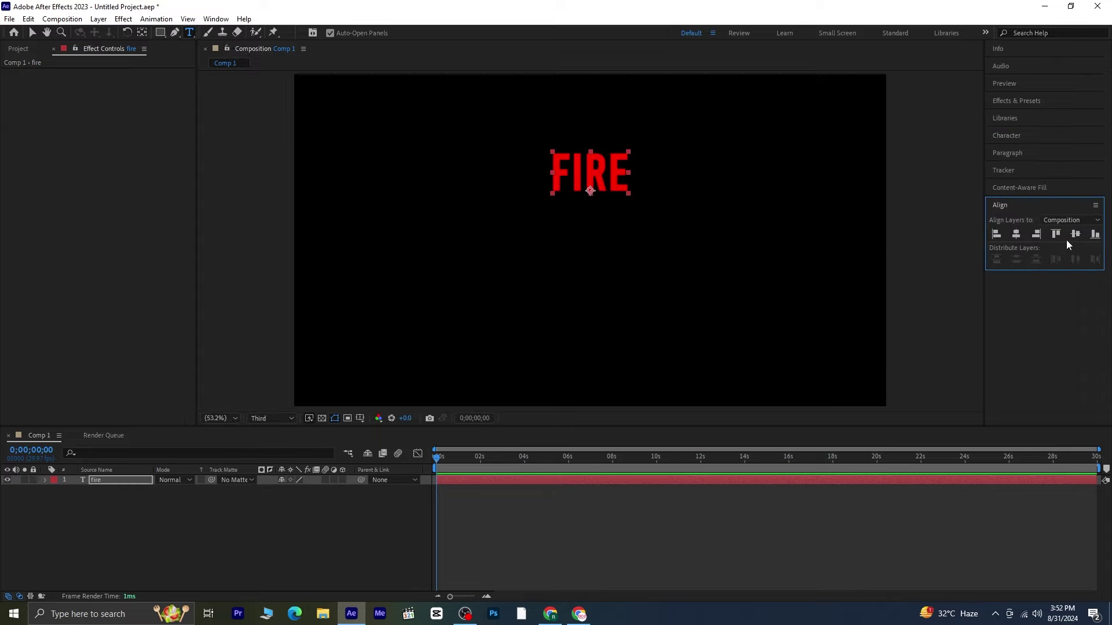
left_click(1075, 234)
left_click(1030, 137)
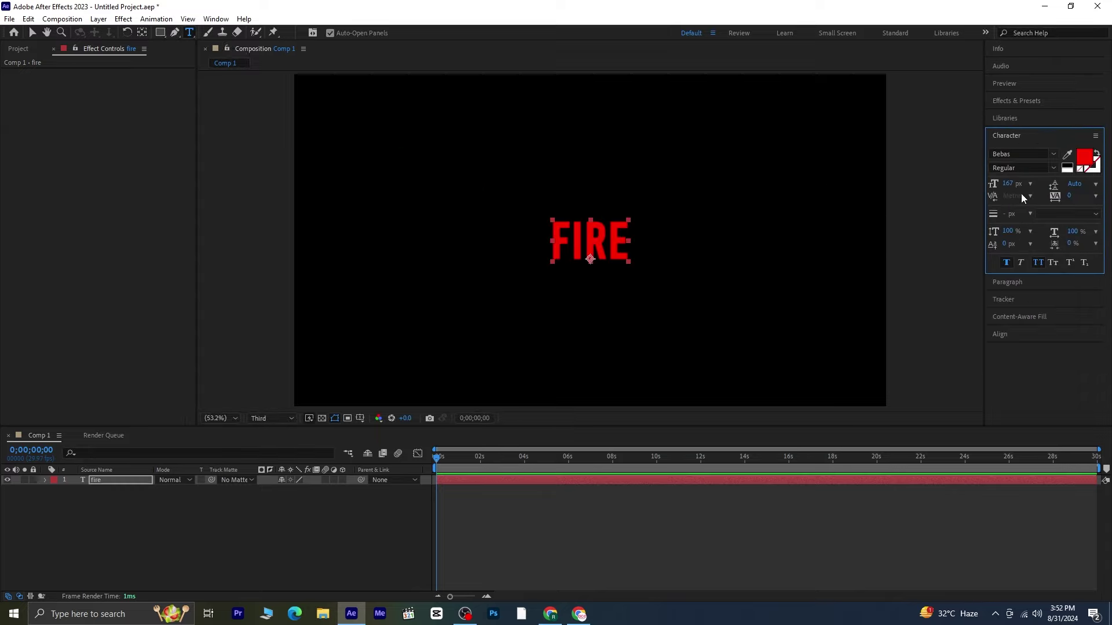
left_click_drag(1011, 184, 1075, 182)
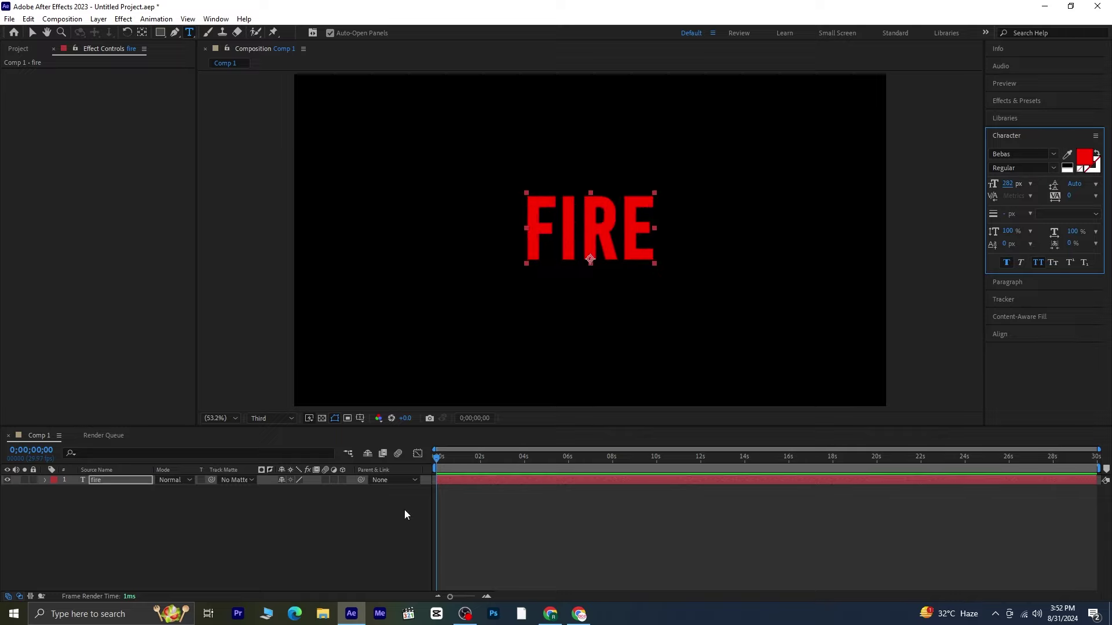
- Add a new black solid layer above the FIRE text
left_click(130, 482)
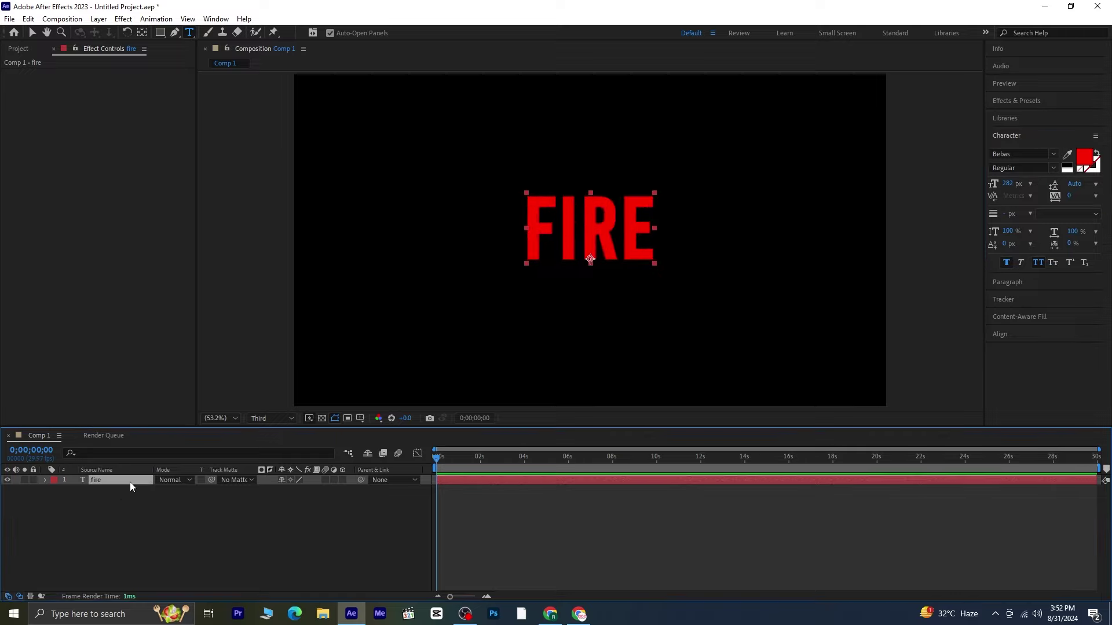
left_click(99, 20)
mouse_move(114, 33)
left_click(345, 45)
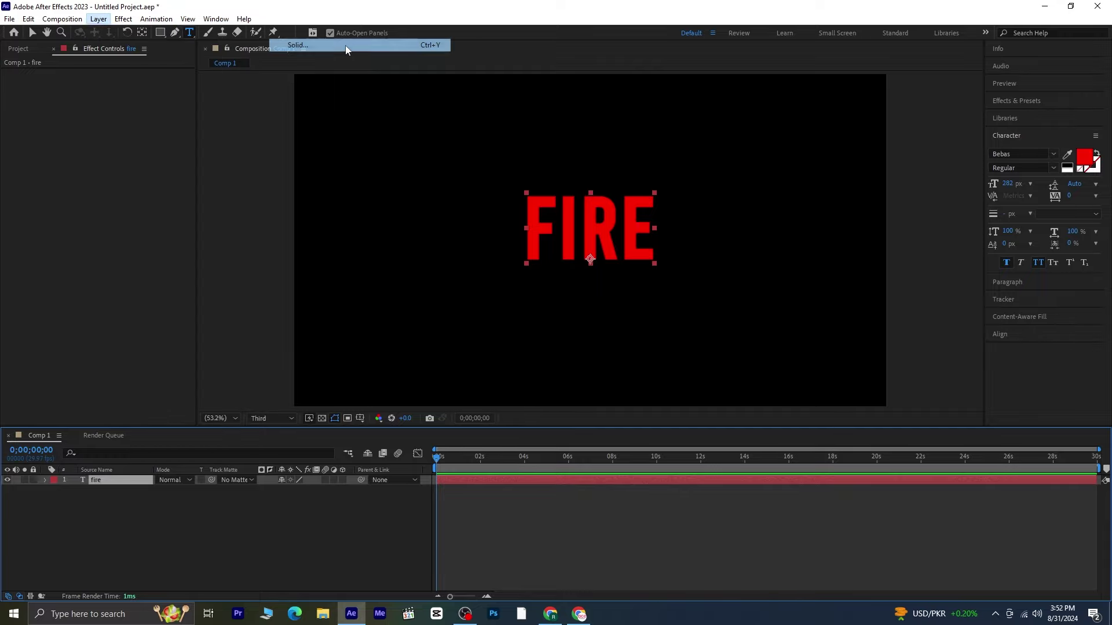
left_click(586, 408)
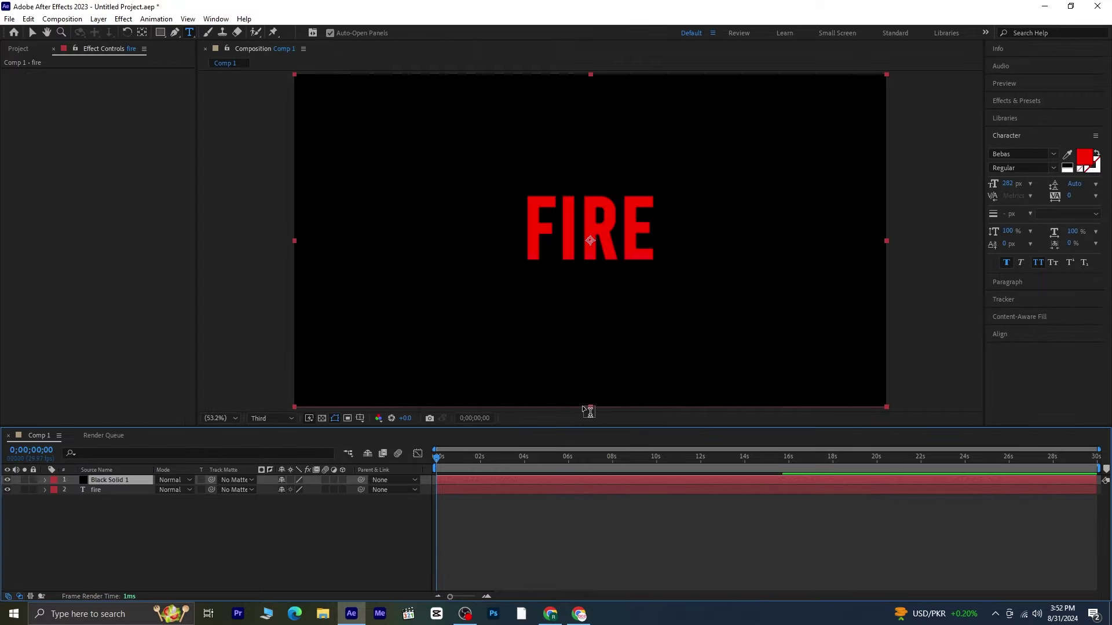
- Search 'fracta' in Effects & Presets and apply Fractal Noise to the solid
left_click(1028, 101)
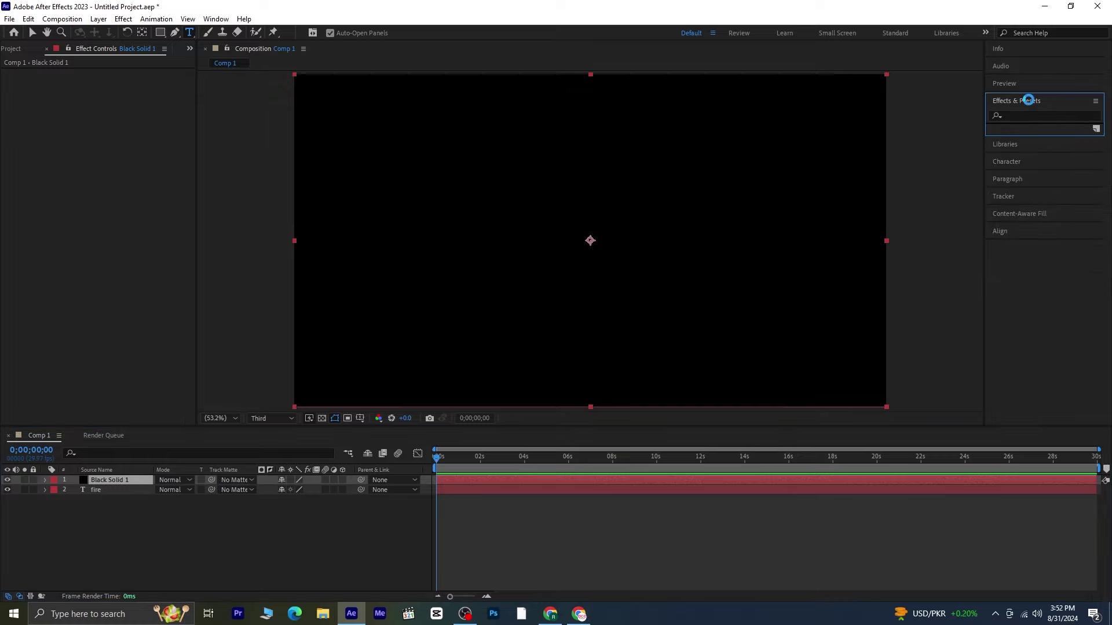
left_click(1027, 113)
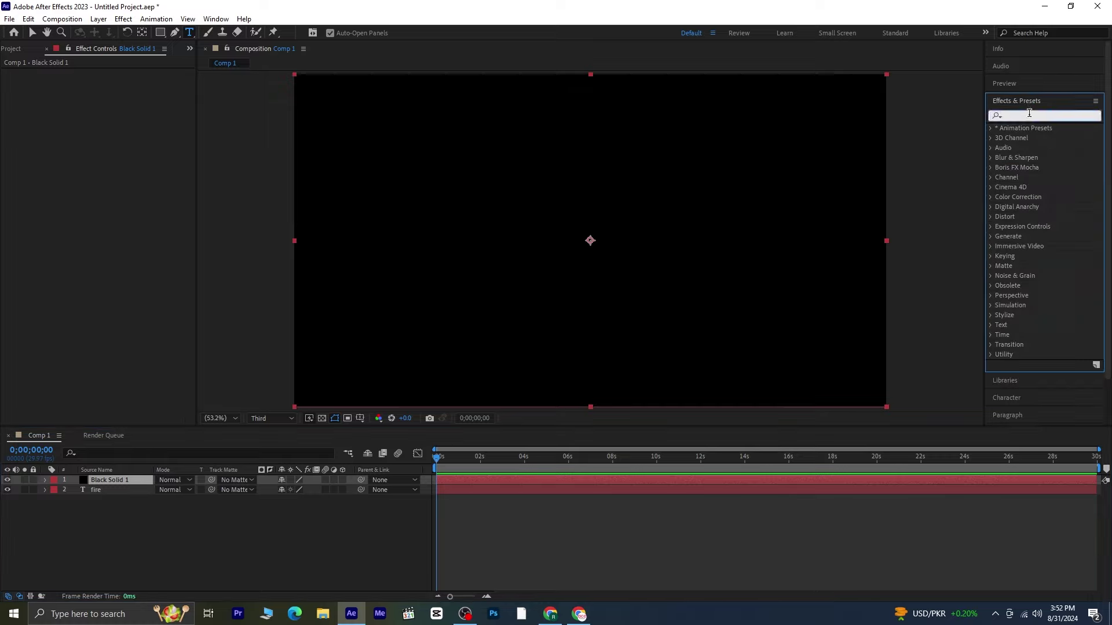
type("fractal")
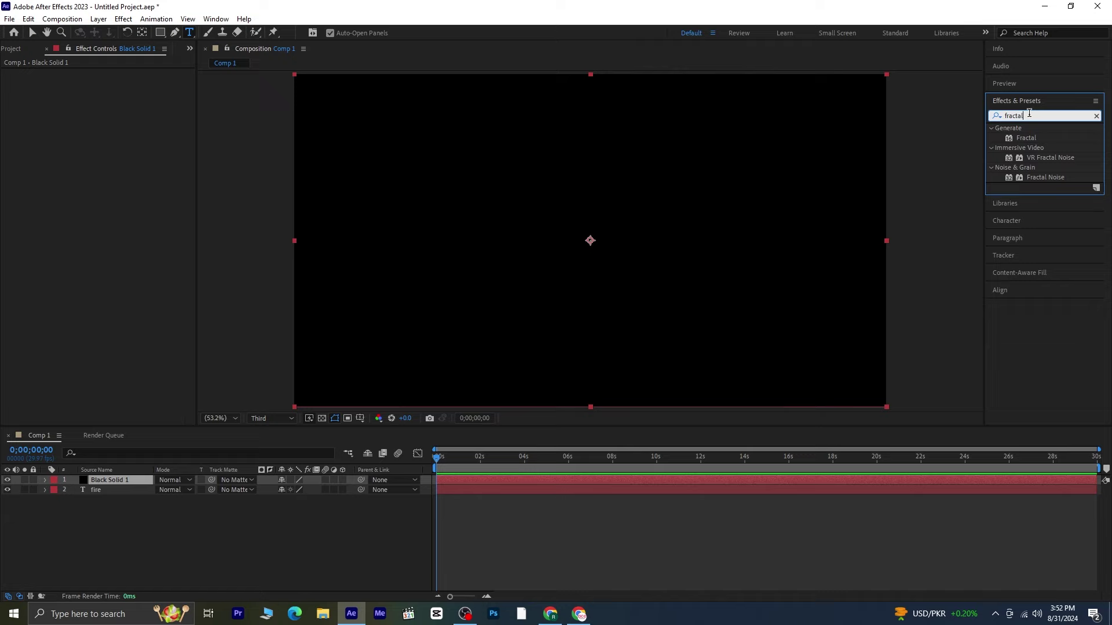
double_click(1066, 179)
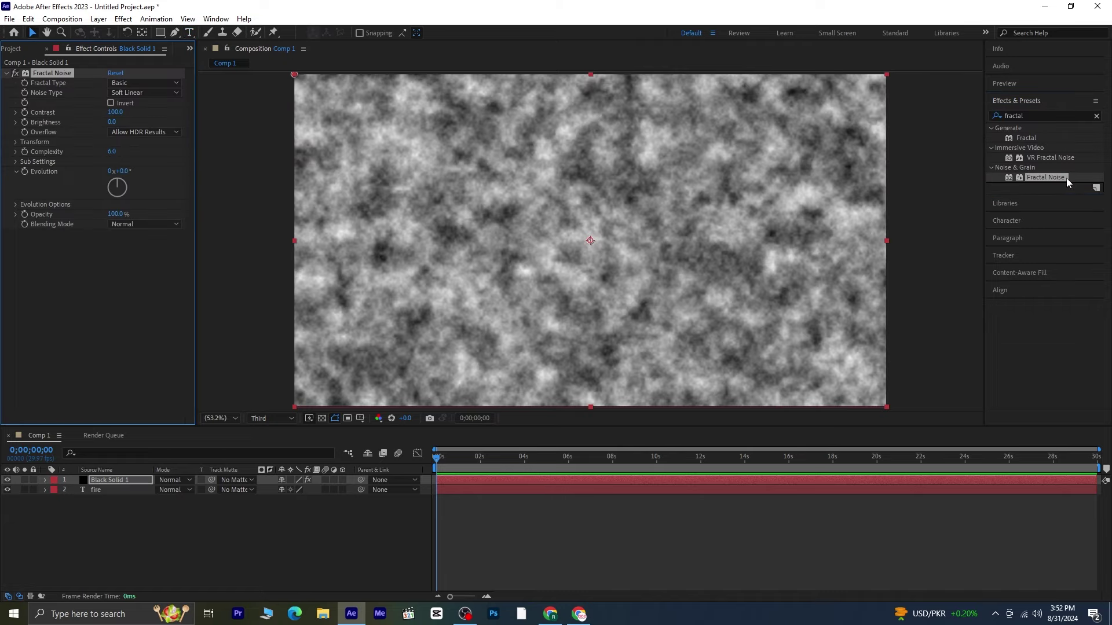
- Set the Fractal Noise type to Dynamic and turn on Invert
left_click(163, 82)
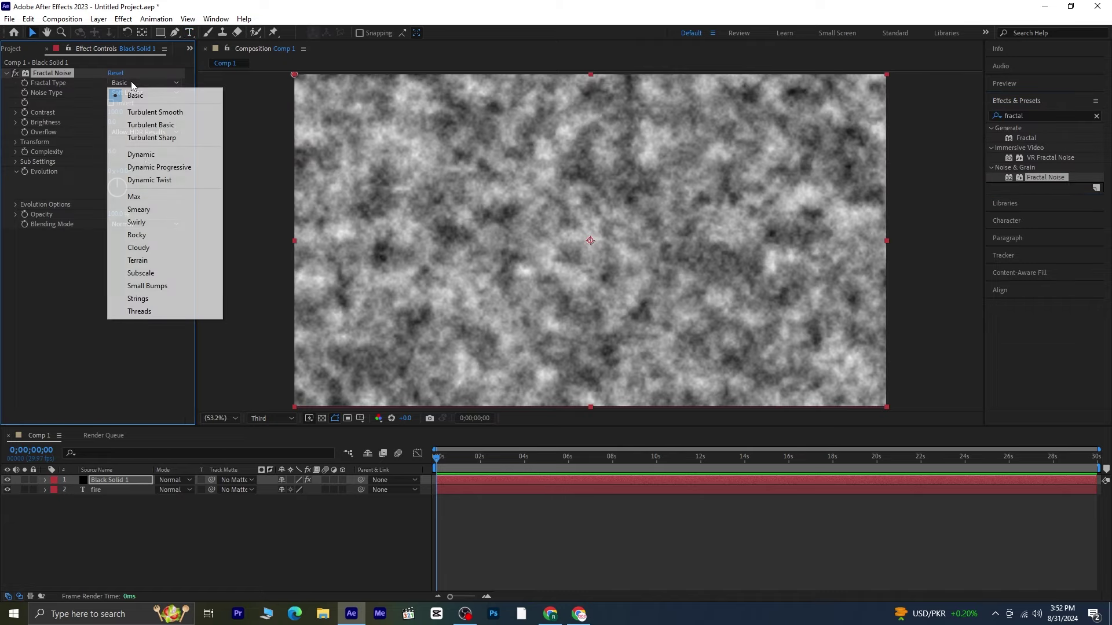
left_click(152, 160)
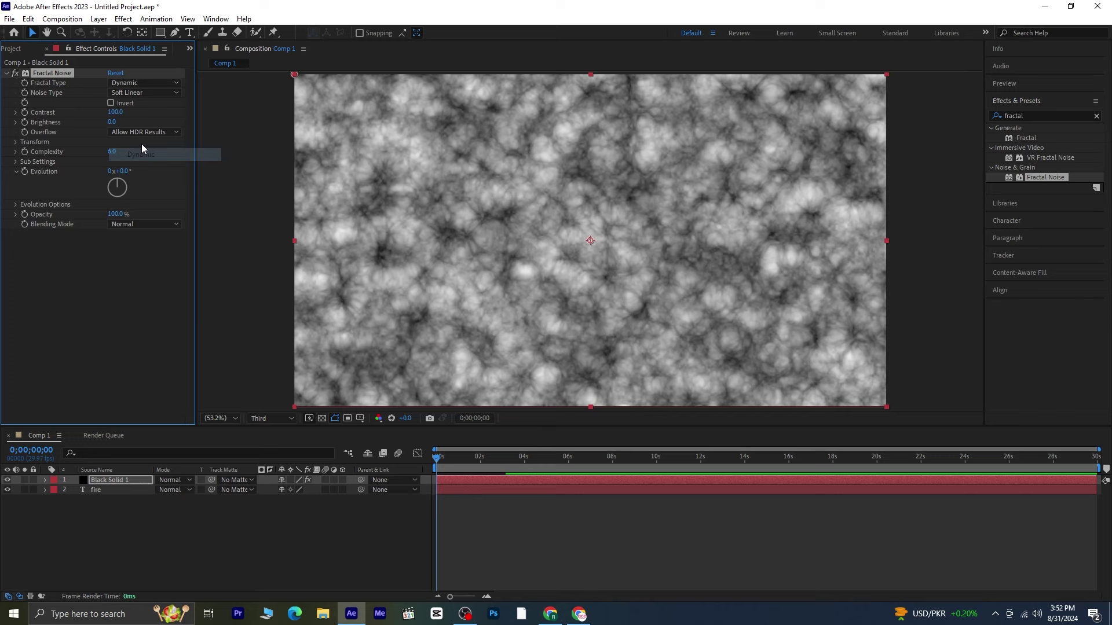
left_click(113, 103)
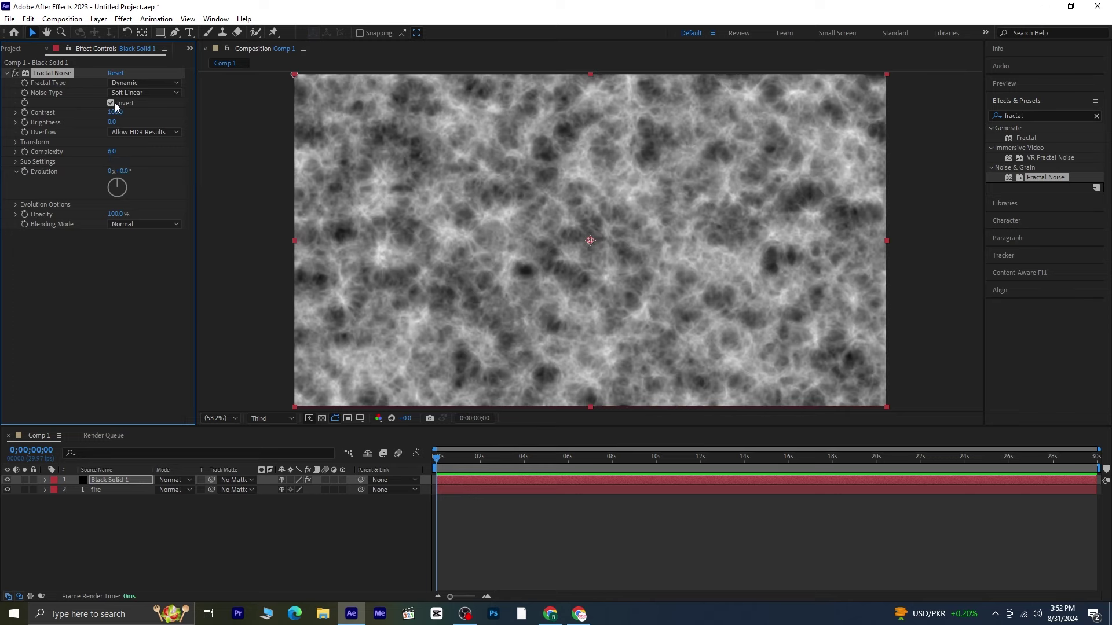
- Drive Evolution with the expression time*500 and preview the animating noise
left_click(25, 172, "alt")
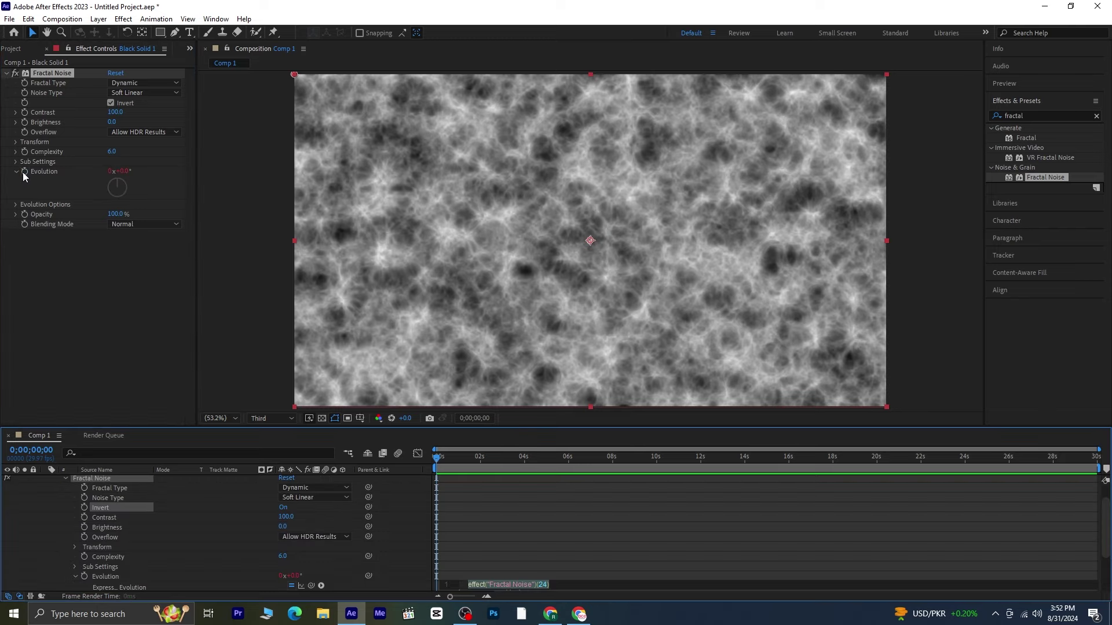
type("time*5")
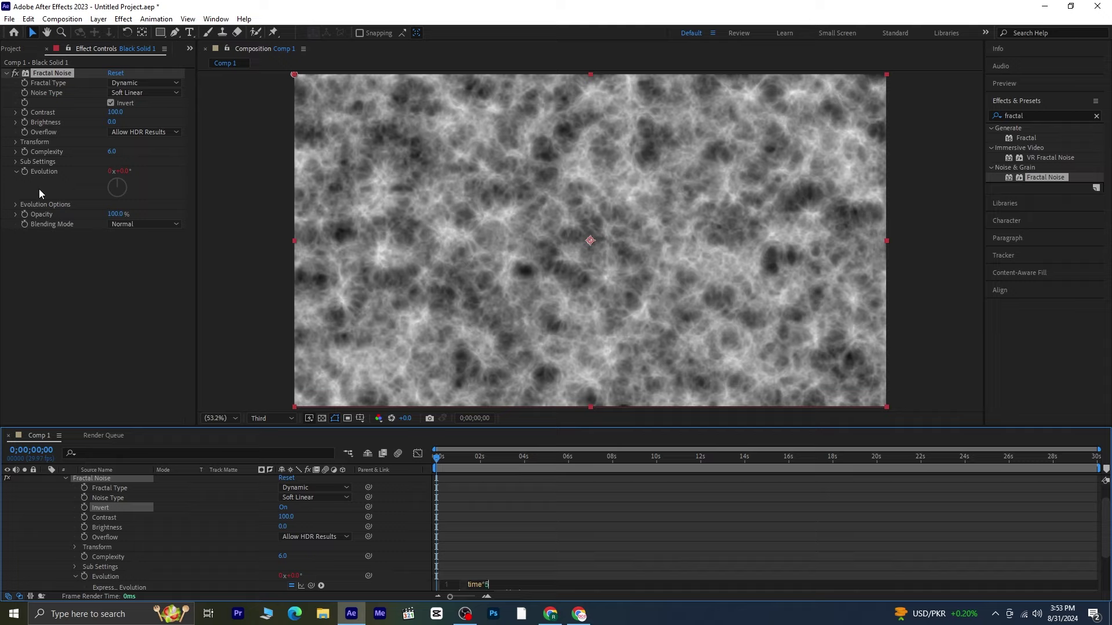
type("00")
left_click(233, 321)
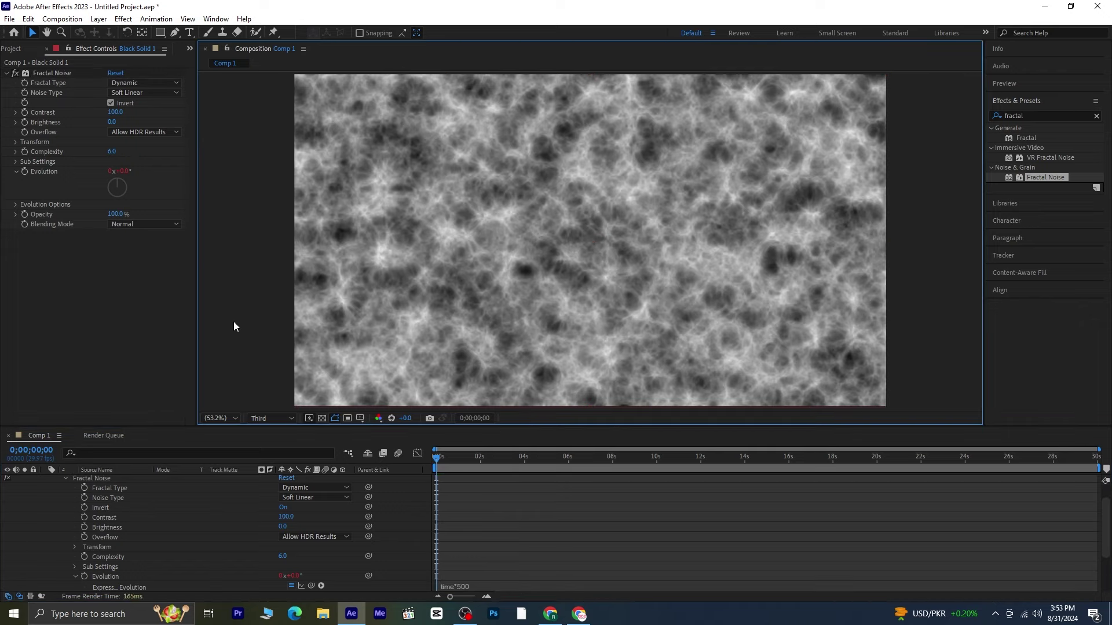
key("space")
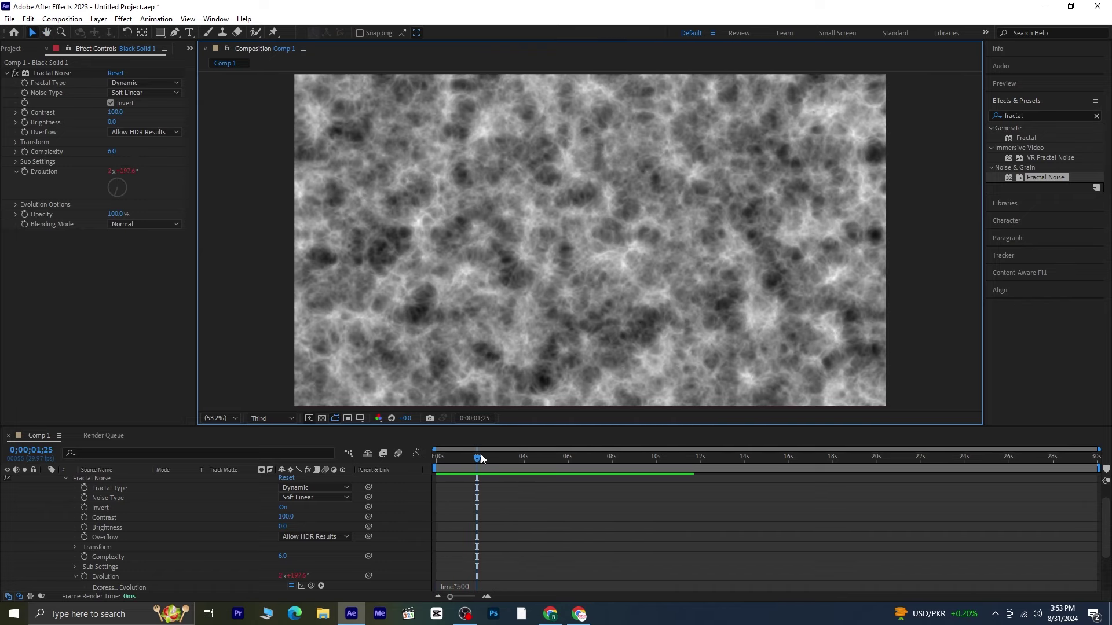
- Keyframe Sub Offset from 0,0 at 0 s to 0,-500 at 4 s, then preview
left_click(438, 471)
key("Home")
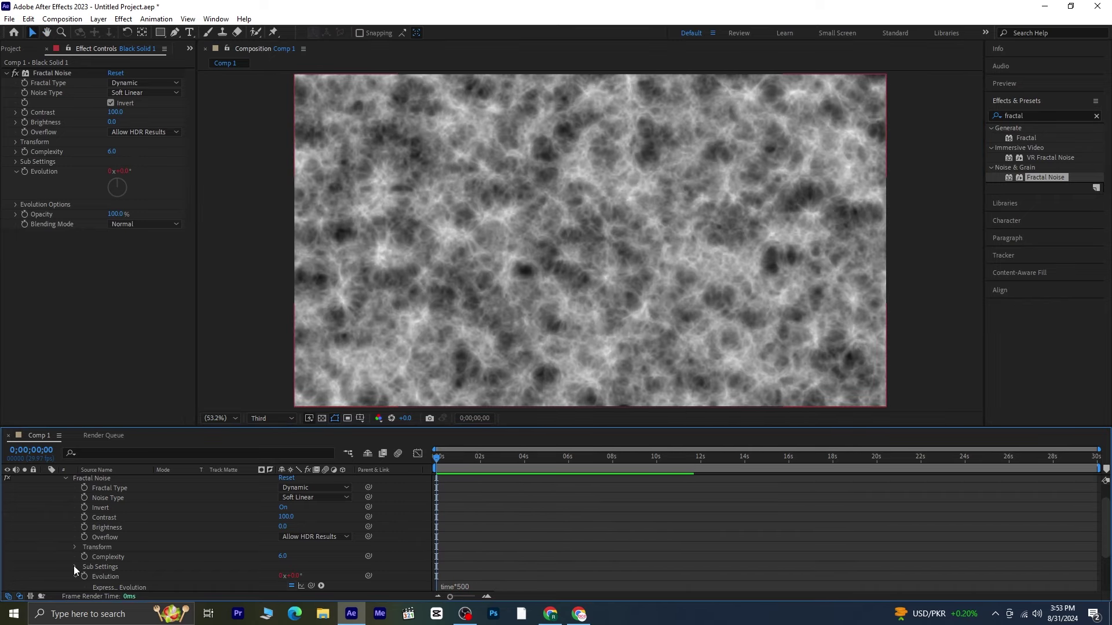
left_click(74, 567)
scroll(178, 550, "down", 1)
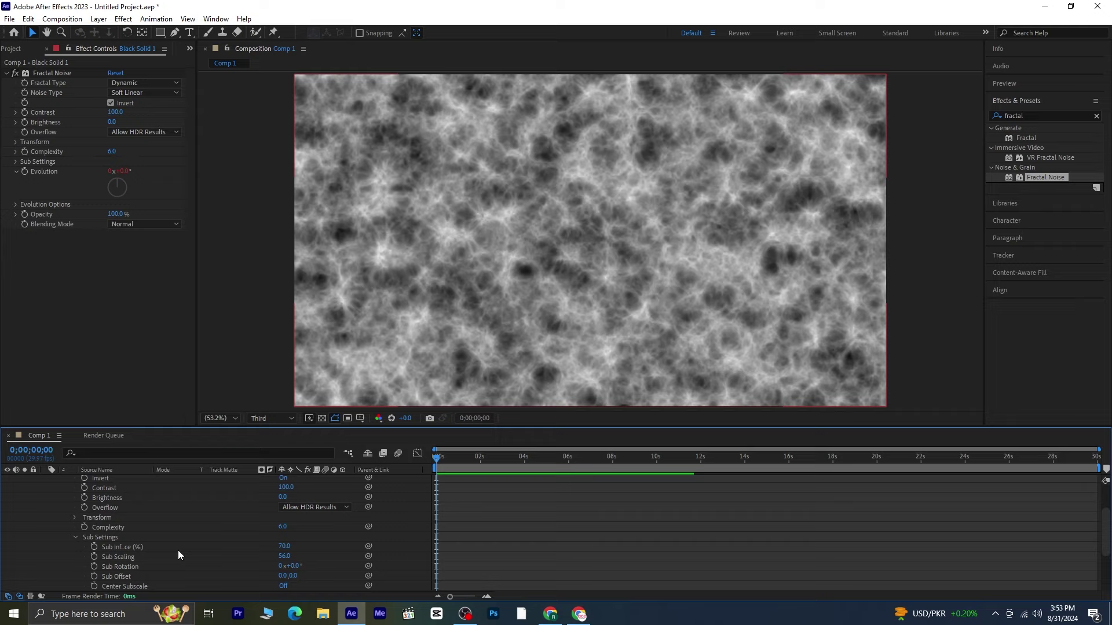
left_click(95, 578)
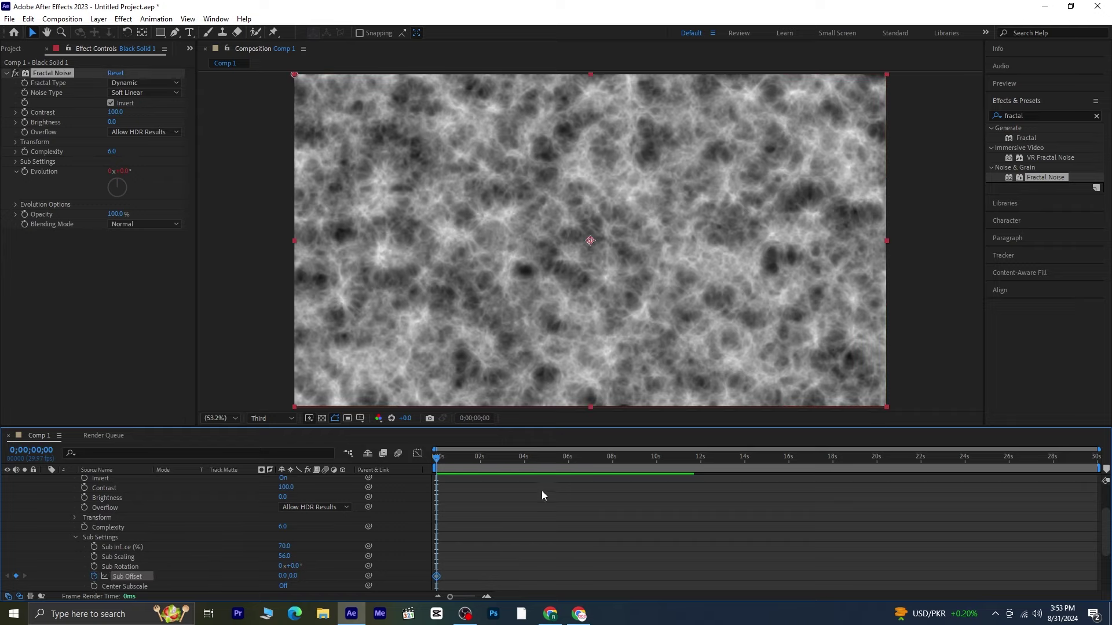
left_click_drag(440, 460, 524, 496)
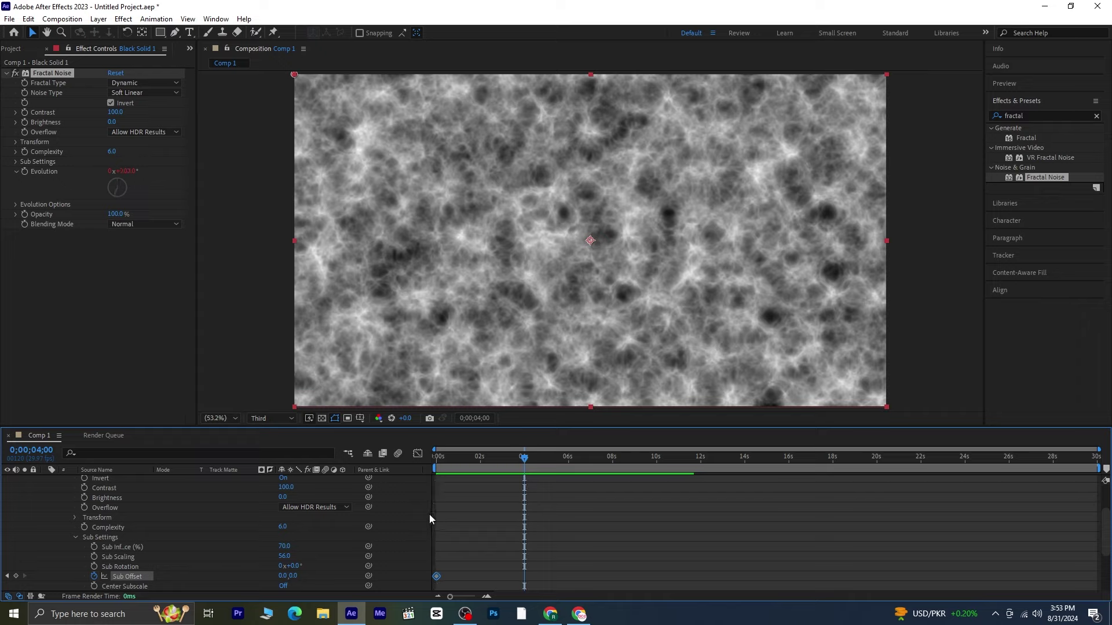
left_click(299, 576)
type("-500")
key("Return")
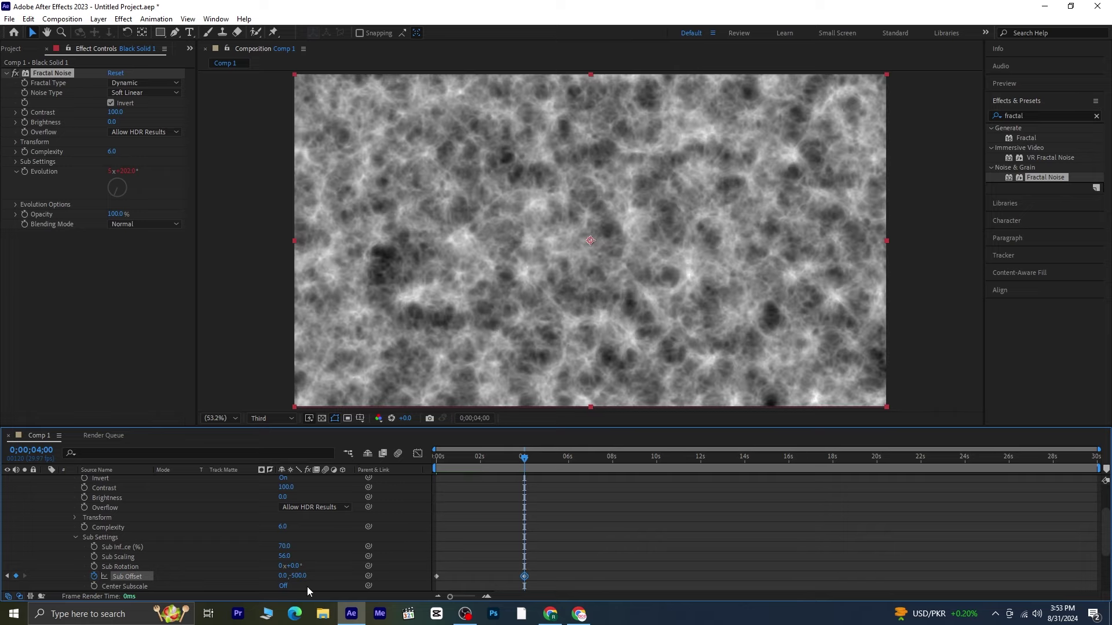
key("Home")
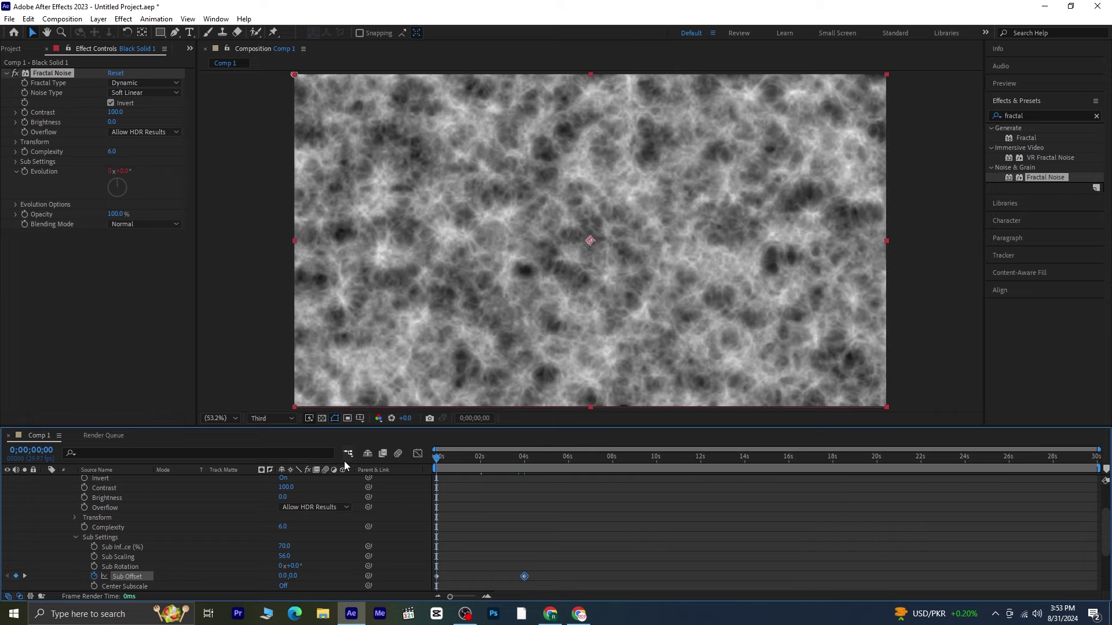
key("space")
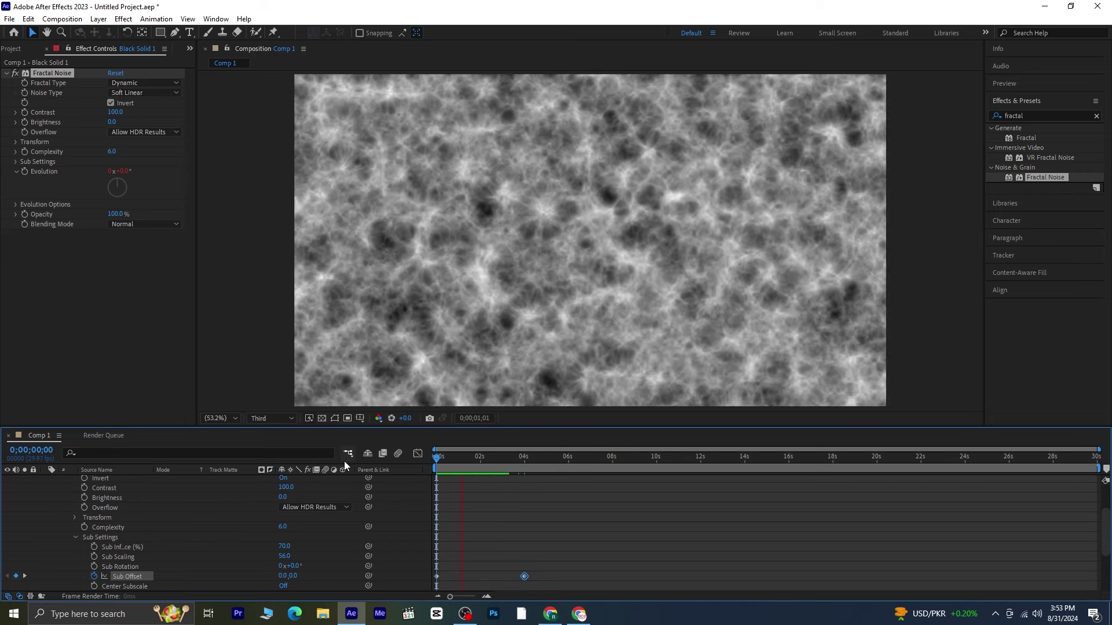
- Pre-compose the noise solid into Black Solid 1 Comp 1 moving all attributes, then hide it
key("space")
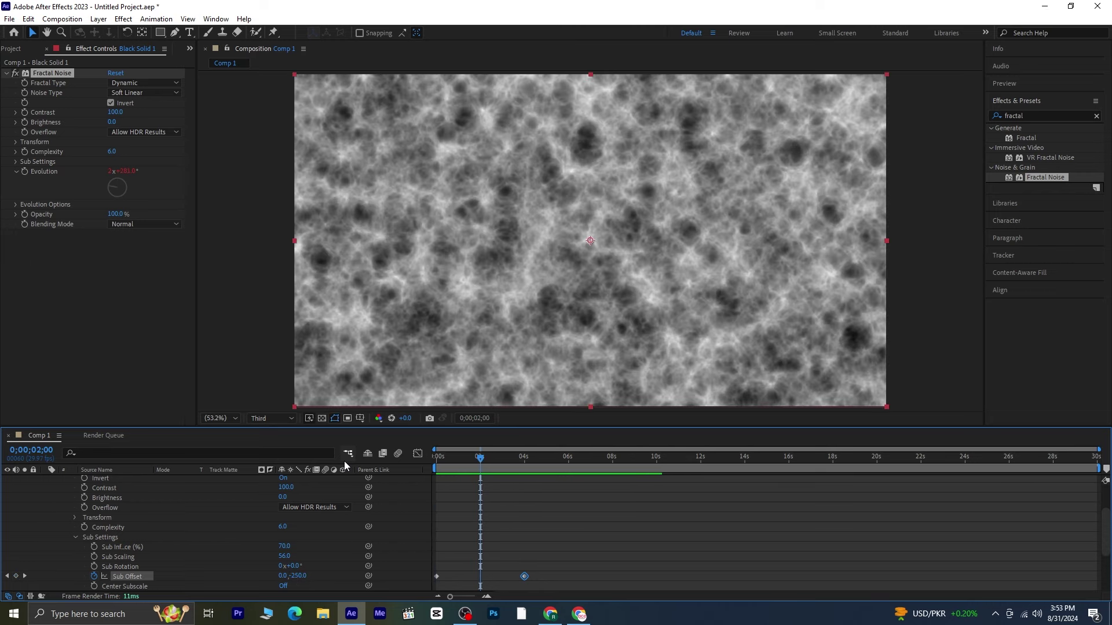
scroll(85, 520, "up", 3)
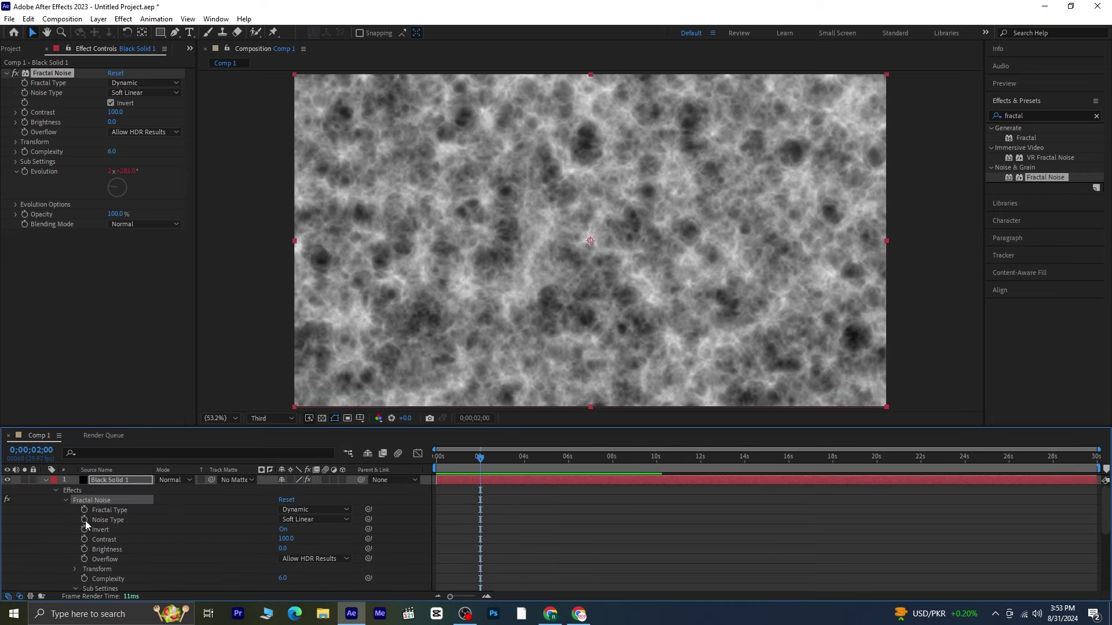
left_click(45, 480)
right_click(98, 484)
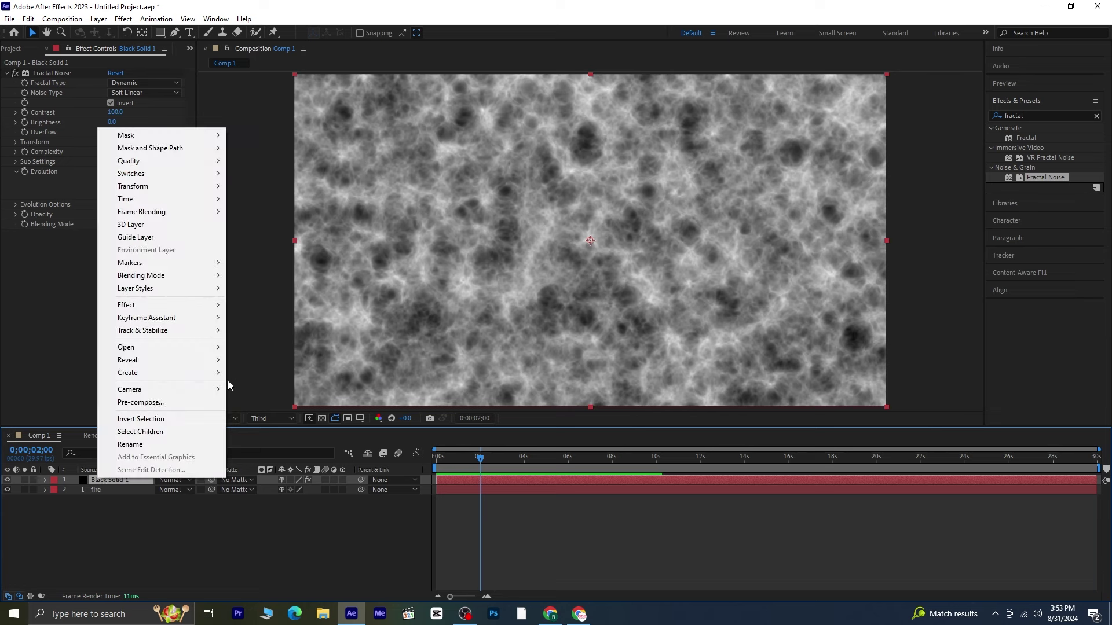
left_click(214, 401)
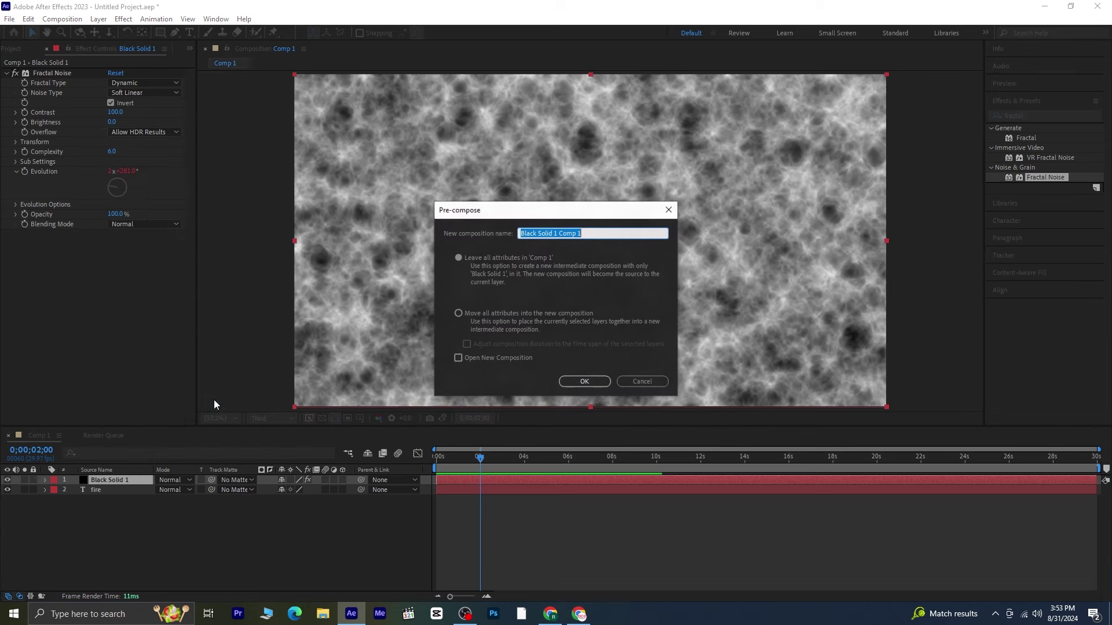
left_click(459, 313)
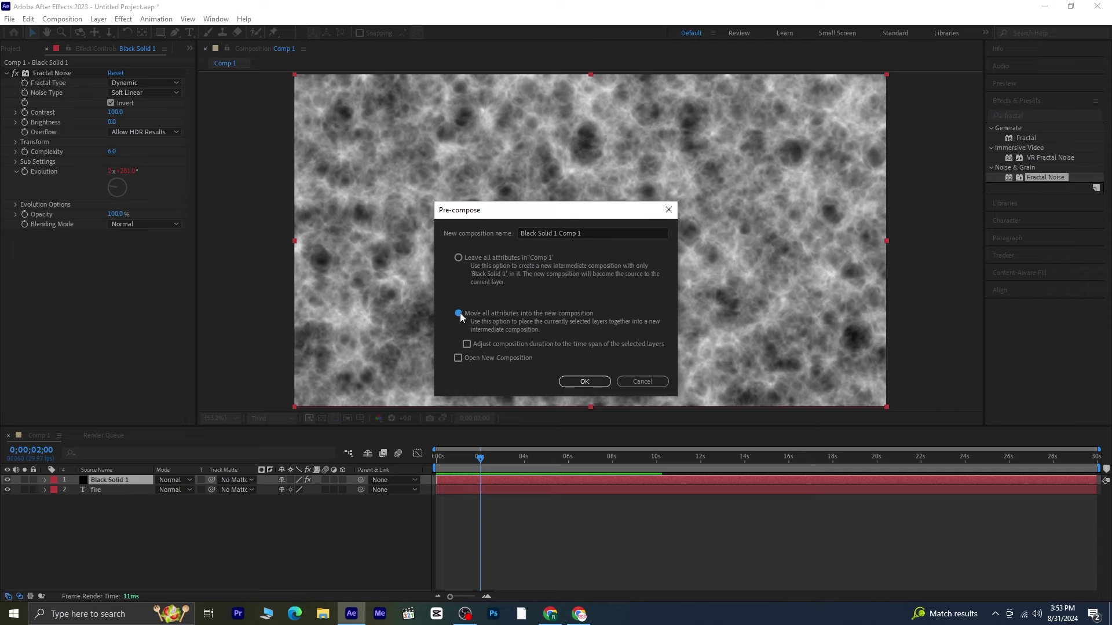
left_click(586, 382)
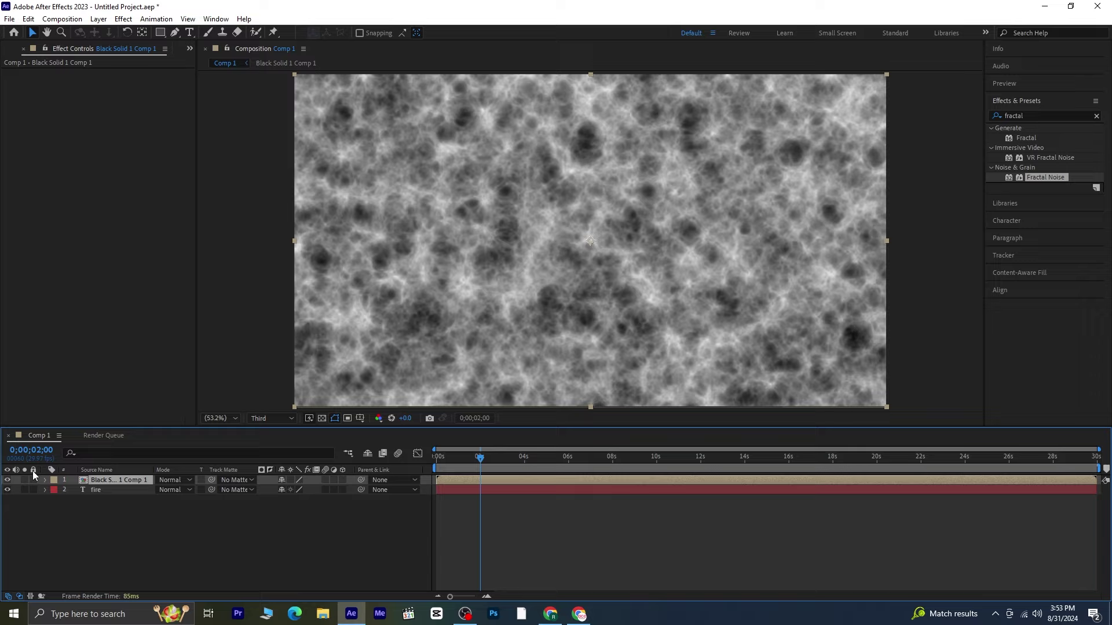
left_click(7, 480)
- Apply Displacement Map to fire using Black Solid 1 Comp 1, with 6.0 displacement
left_click(112, 491)
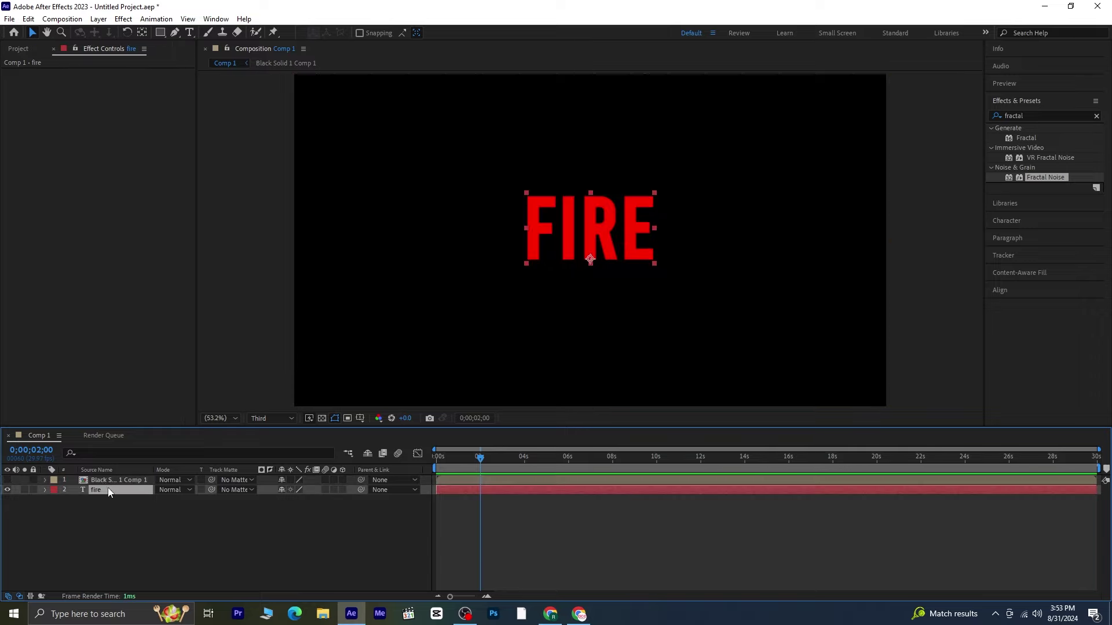
left_click(1048, 116)
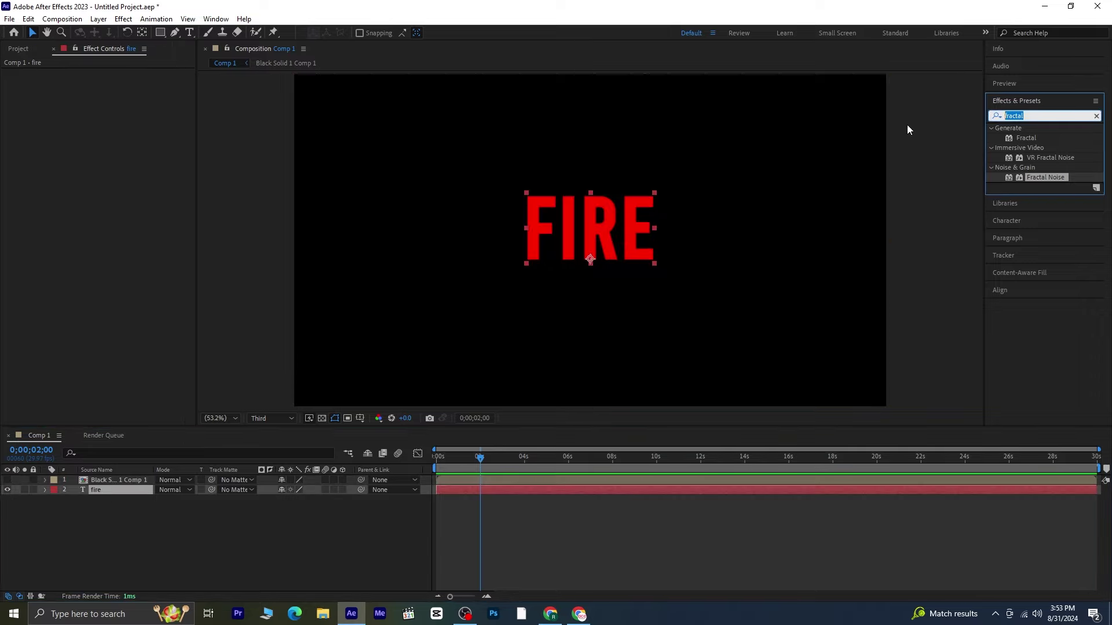
type("dispk")
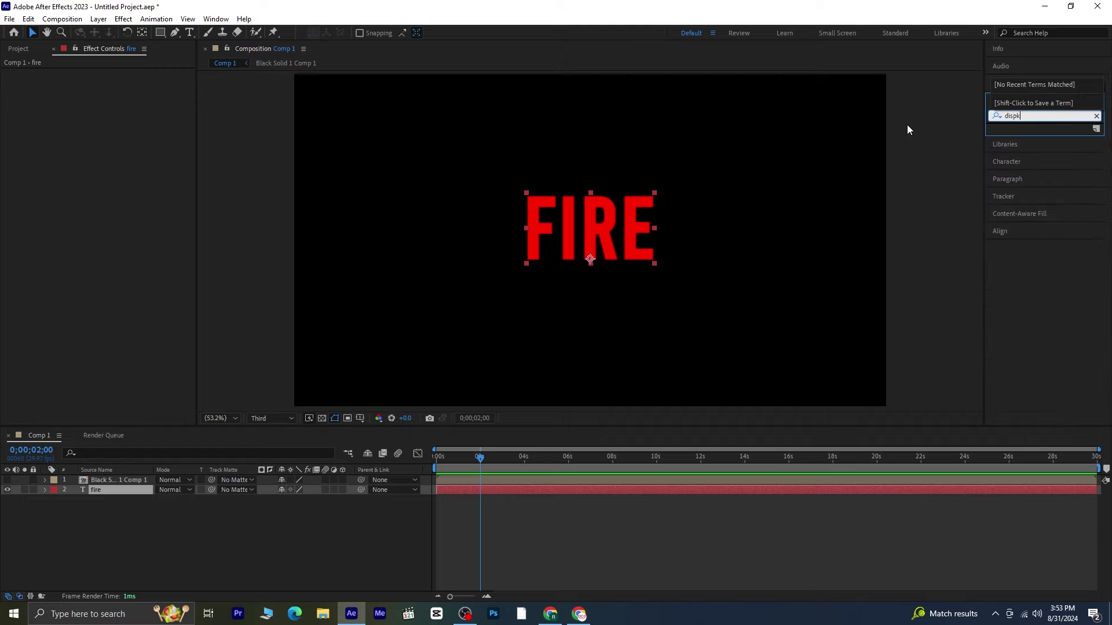
key("BackSpace")
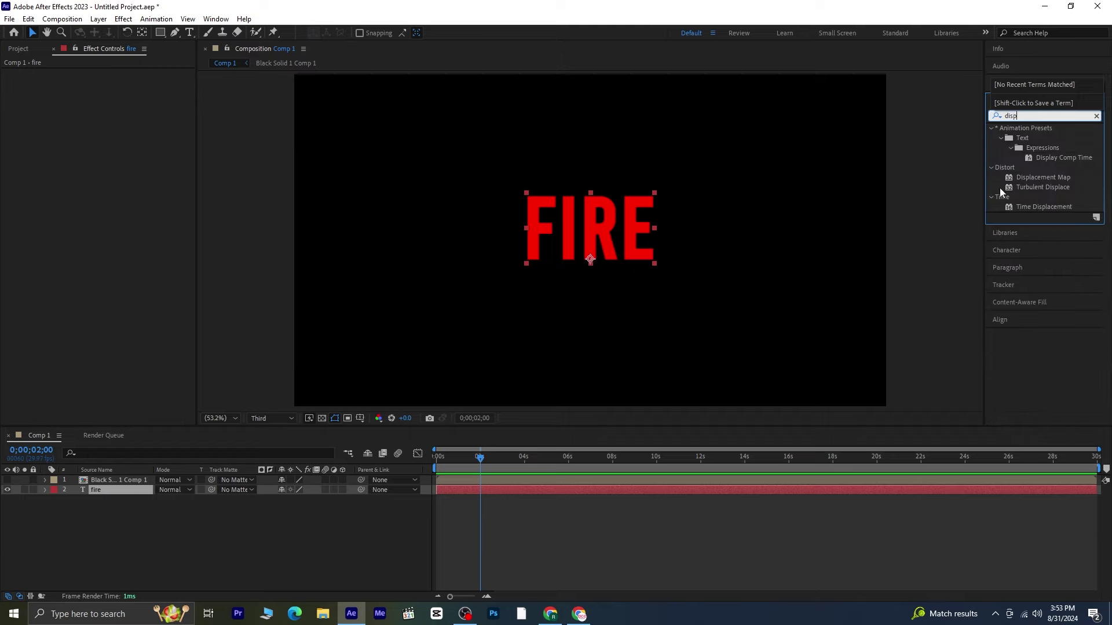
double_click(1025, 177)
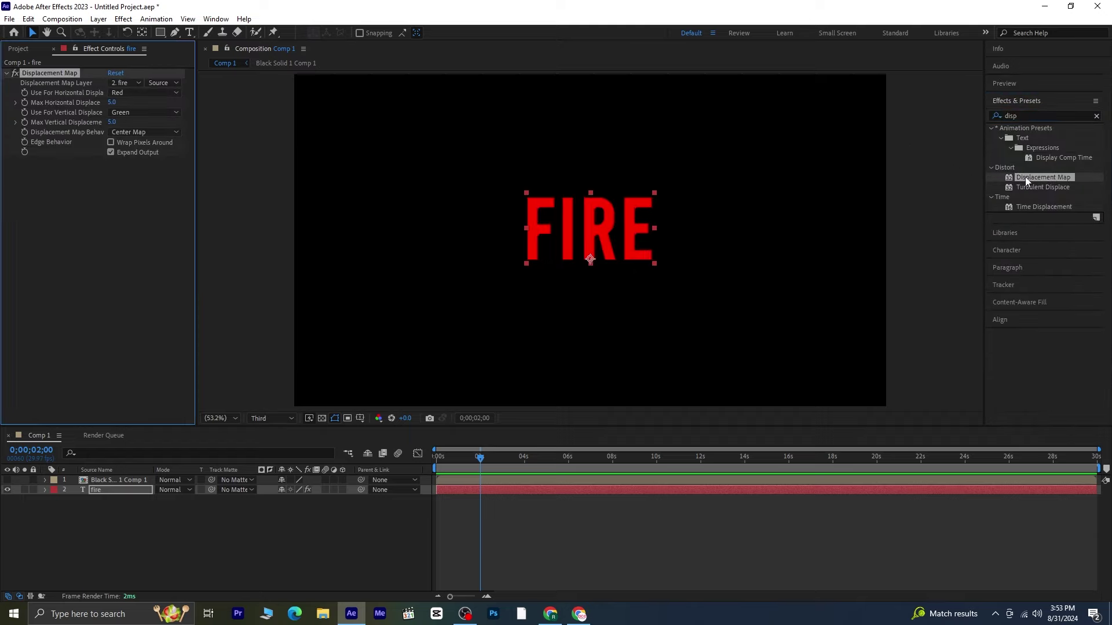
left_click(128, 83)
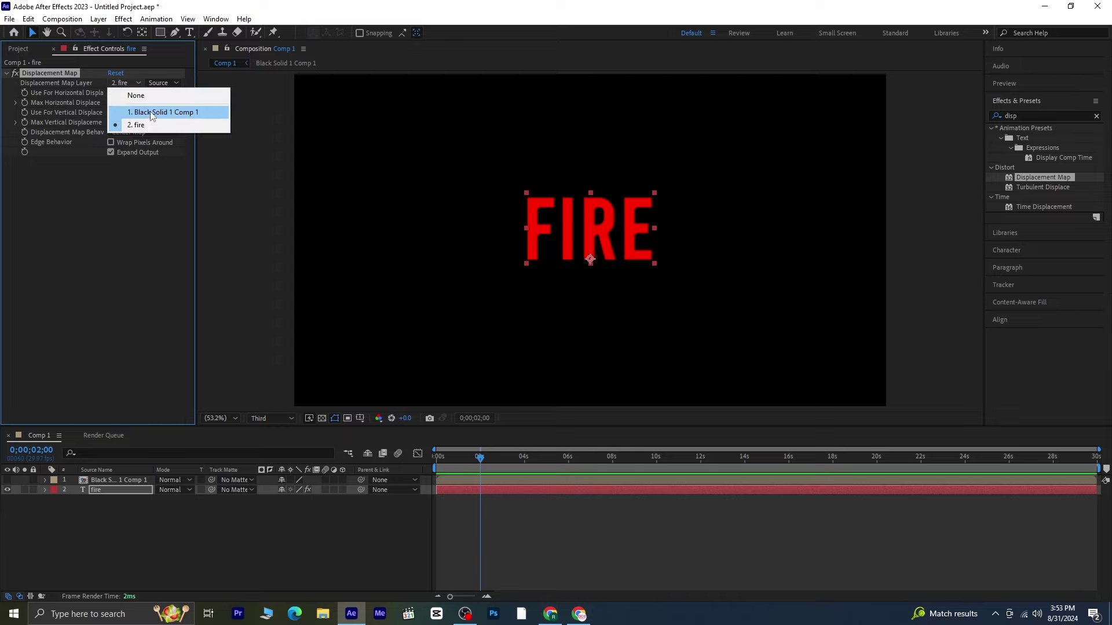
left_click(150, 112)
mouse_move(112, 102)
left_mouse_down()
mouse_move(123, 101)
mouse_move(117, 123)
left_mouse_up()
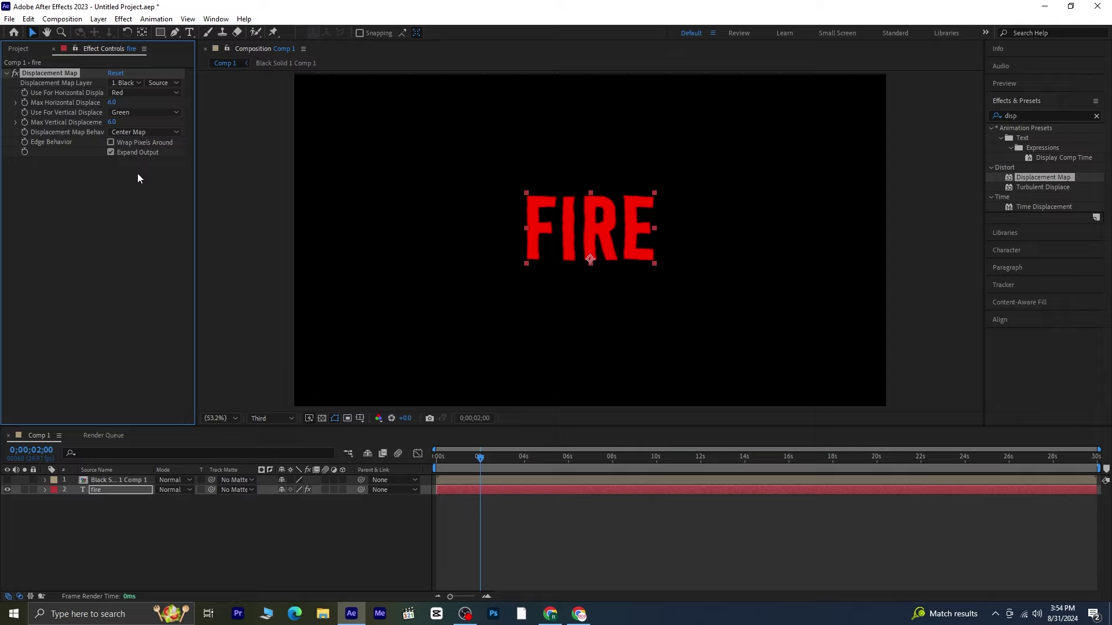
- Apply Compound Blur to fire with Black Solid 1 Comp 1 as blur layer, Maximum Blur 13
left_click(127, 191)
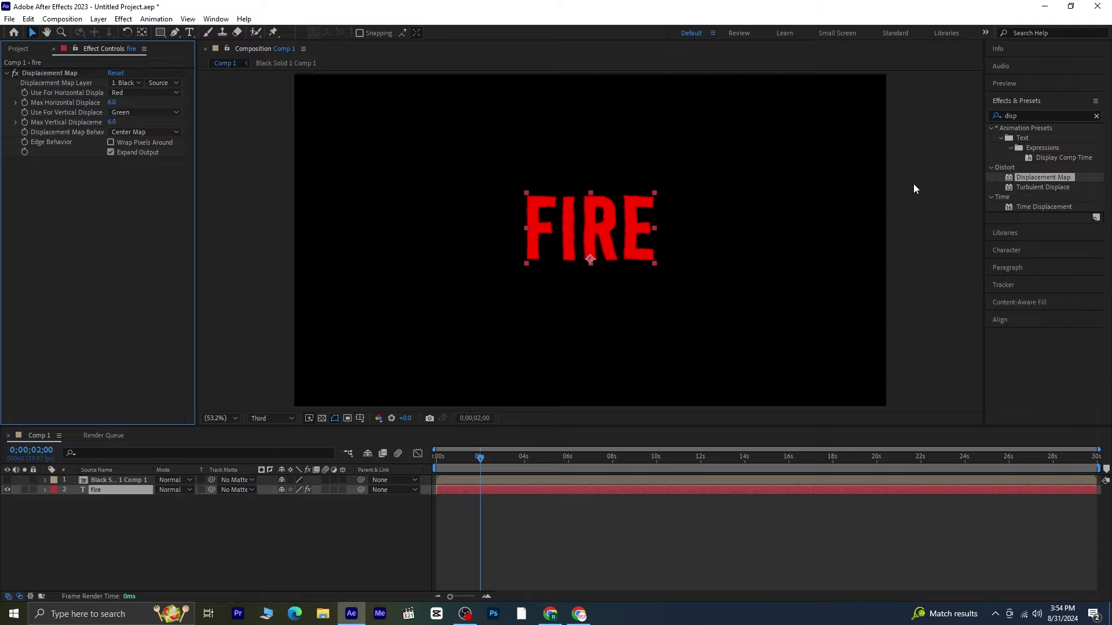
left_click(1036, 116)
type("comp")
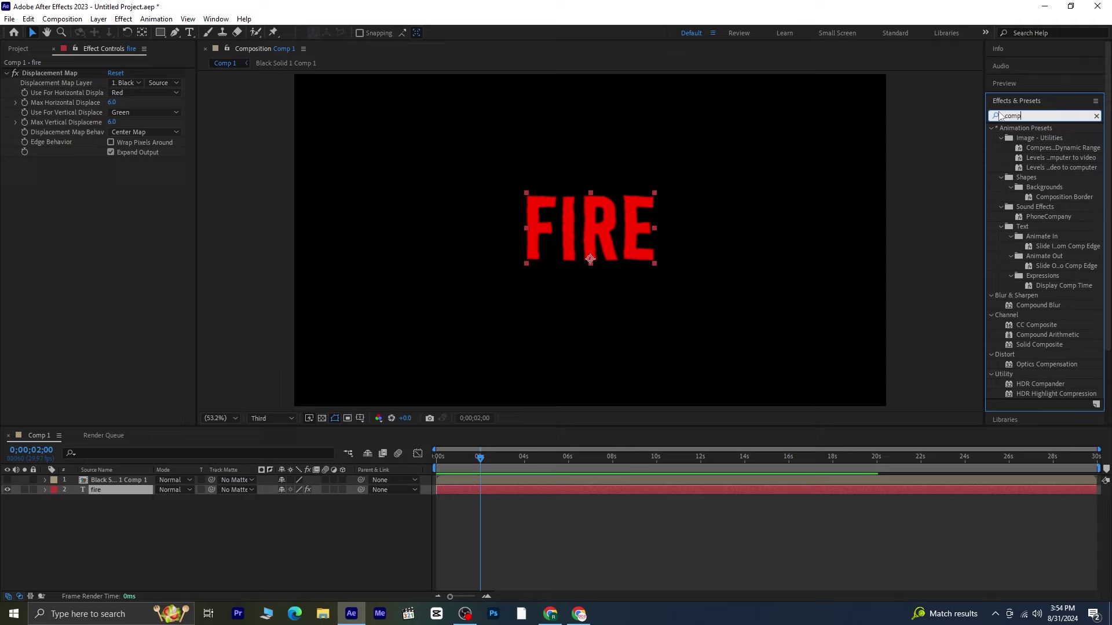
double_click(1046, 304)
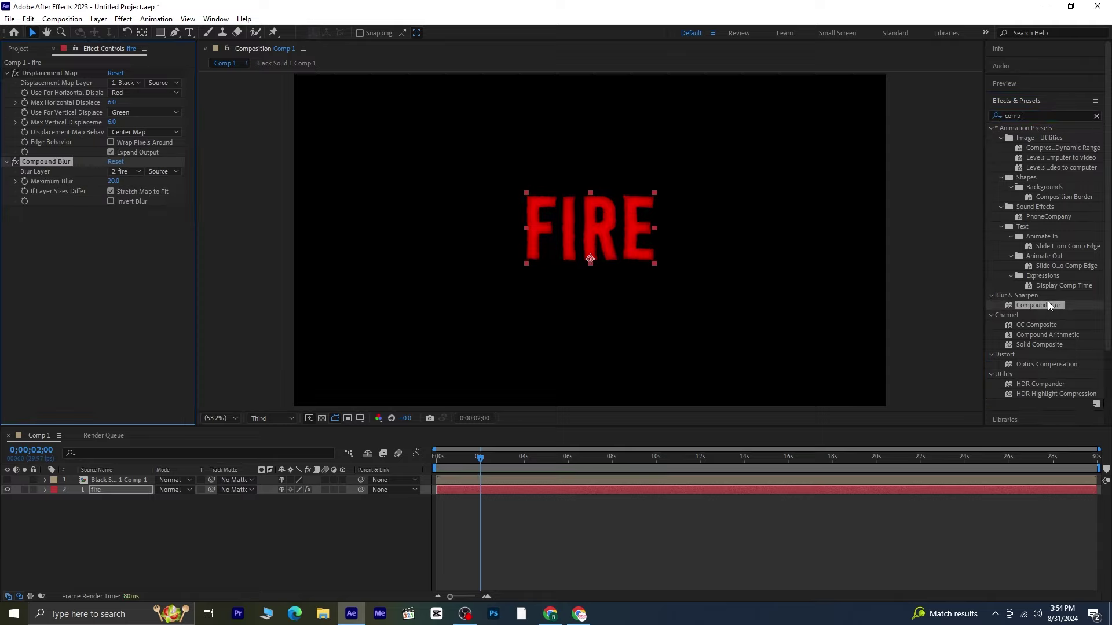
left_click(134, 172)
left_click(157, 200)
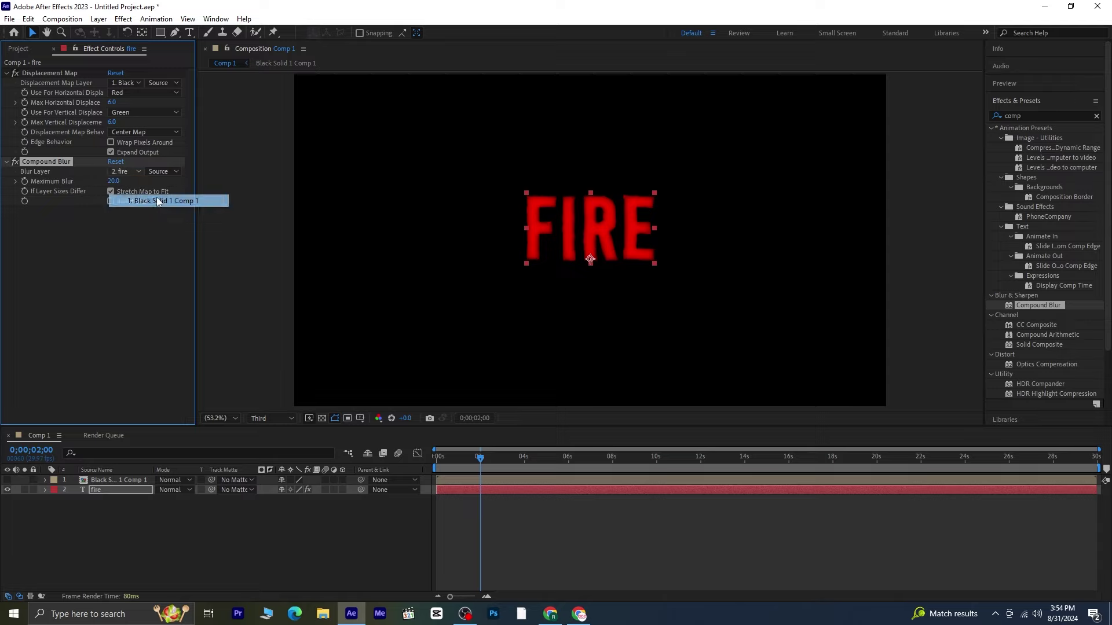
left_click(114, 182)
type("13")
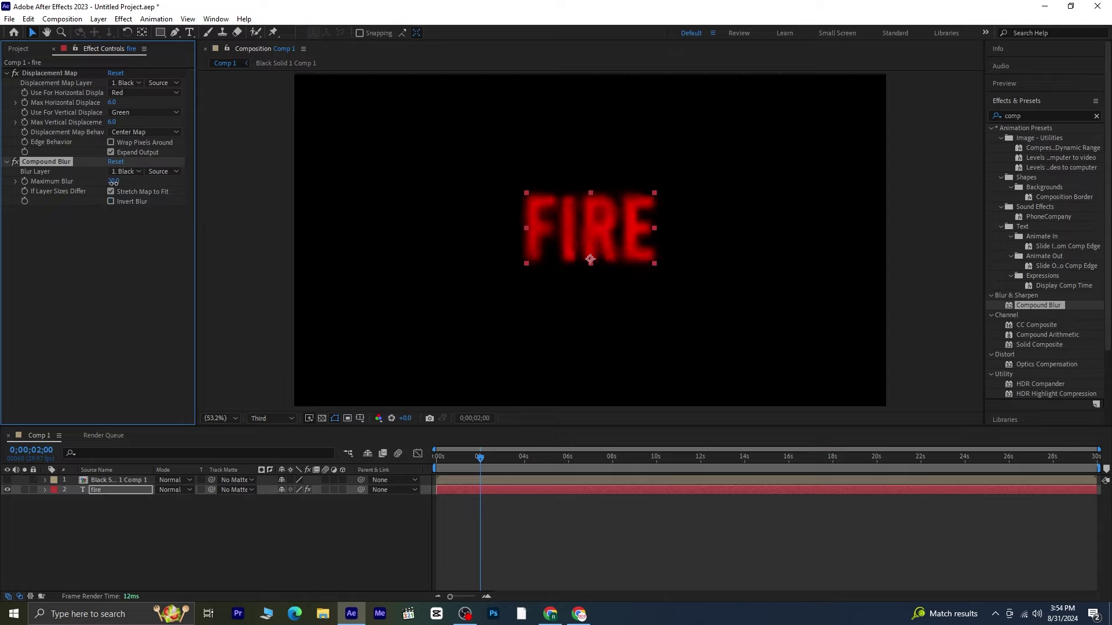
key("Return")
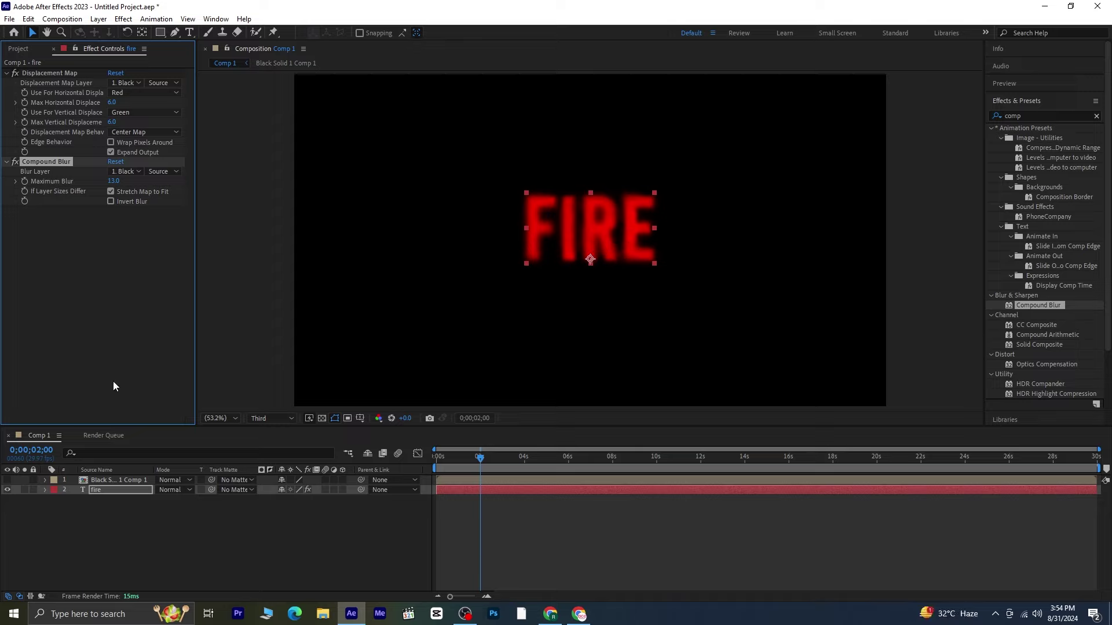
- Preview the blurred FIRE text from the start of the timeline
left_click_drag(480, 463, 424, 478)
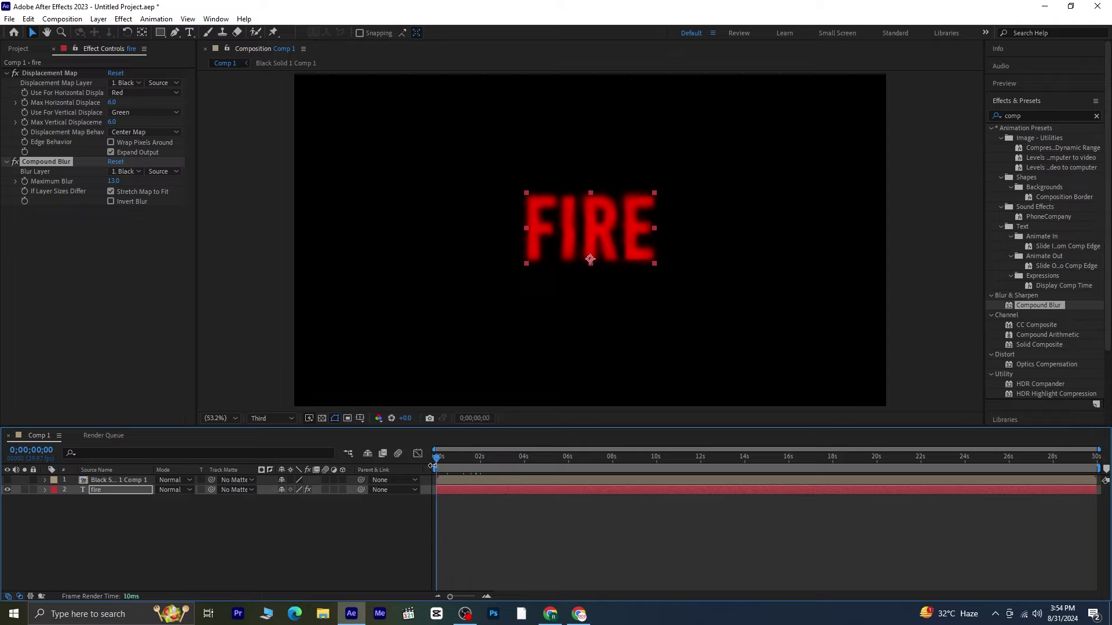
key("space")
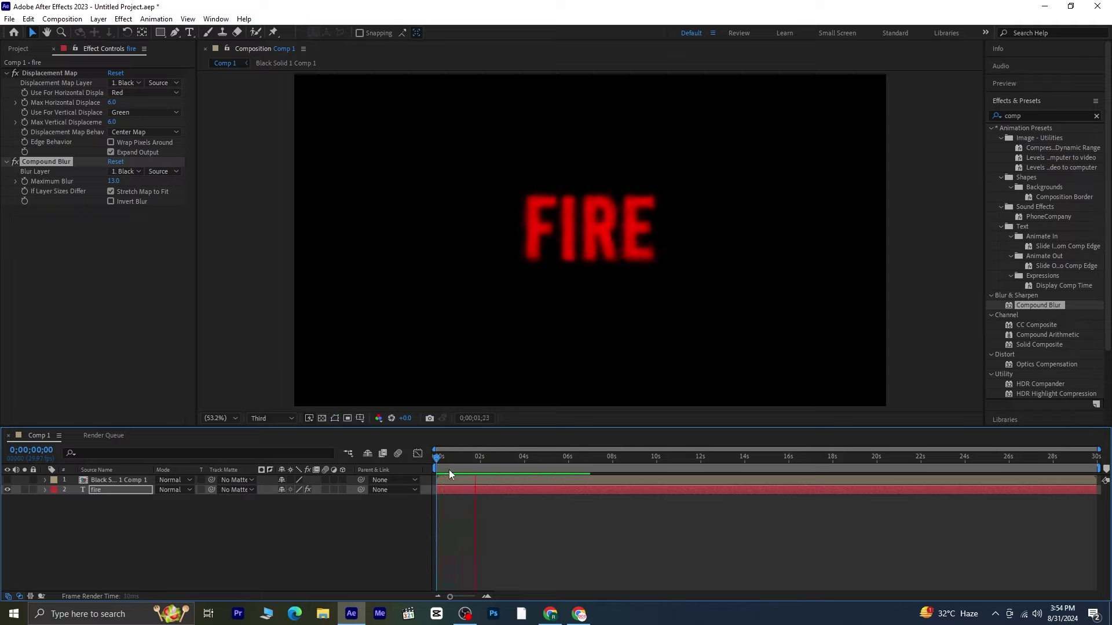
key("space")
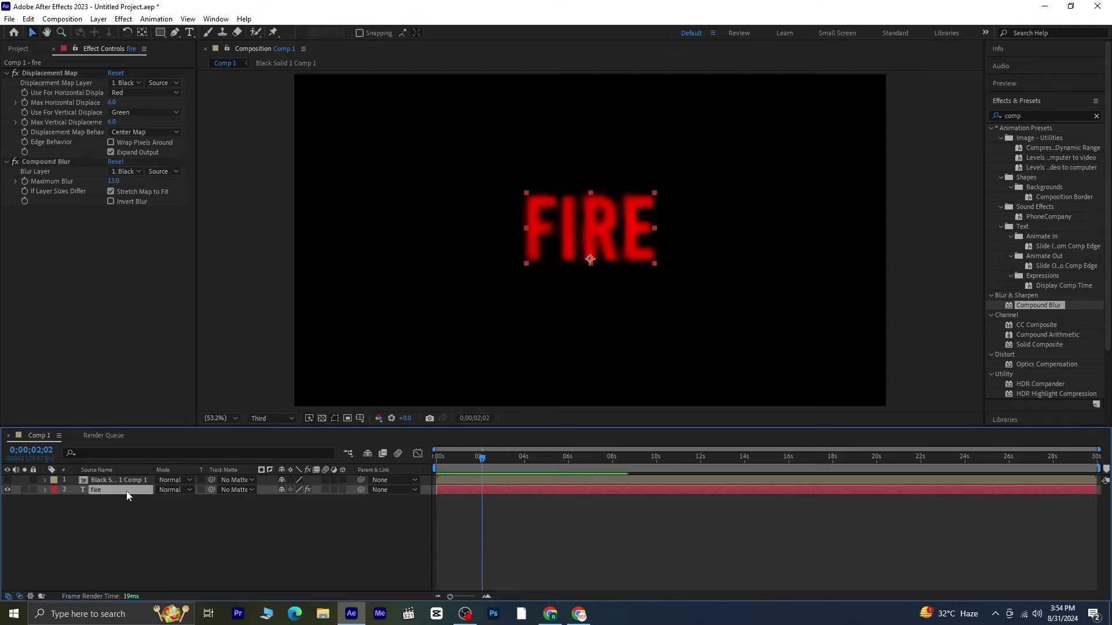
- Duplicate the fire layer as fire 2 and delete the copy's effects
key("ctrl+d")
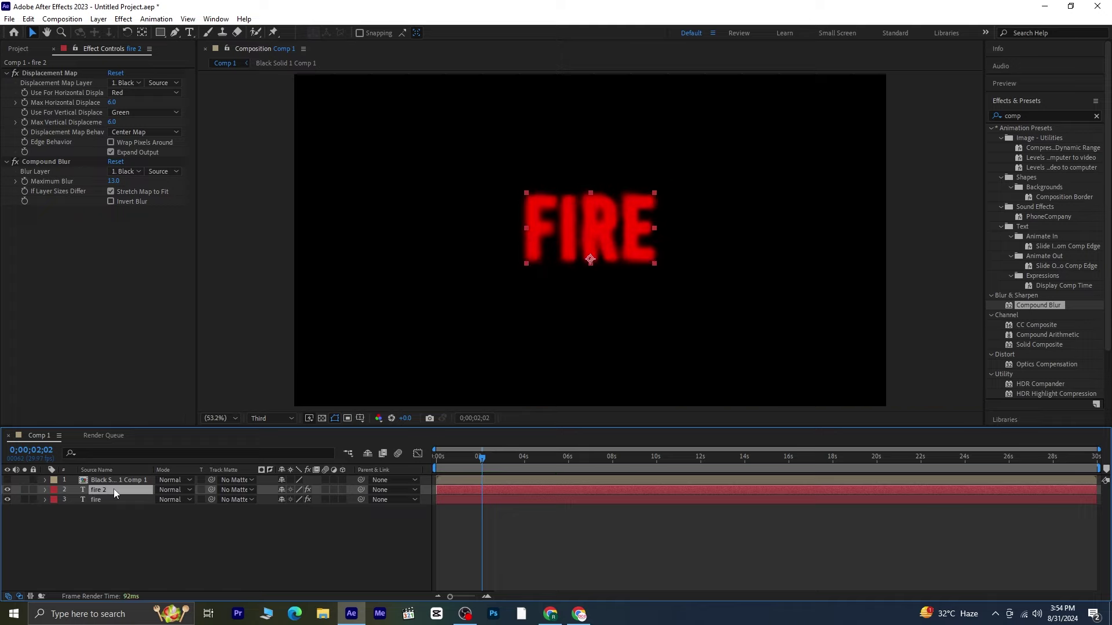
left_click(61, 72)
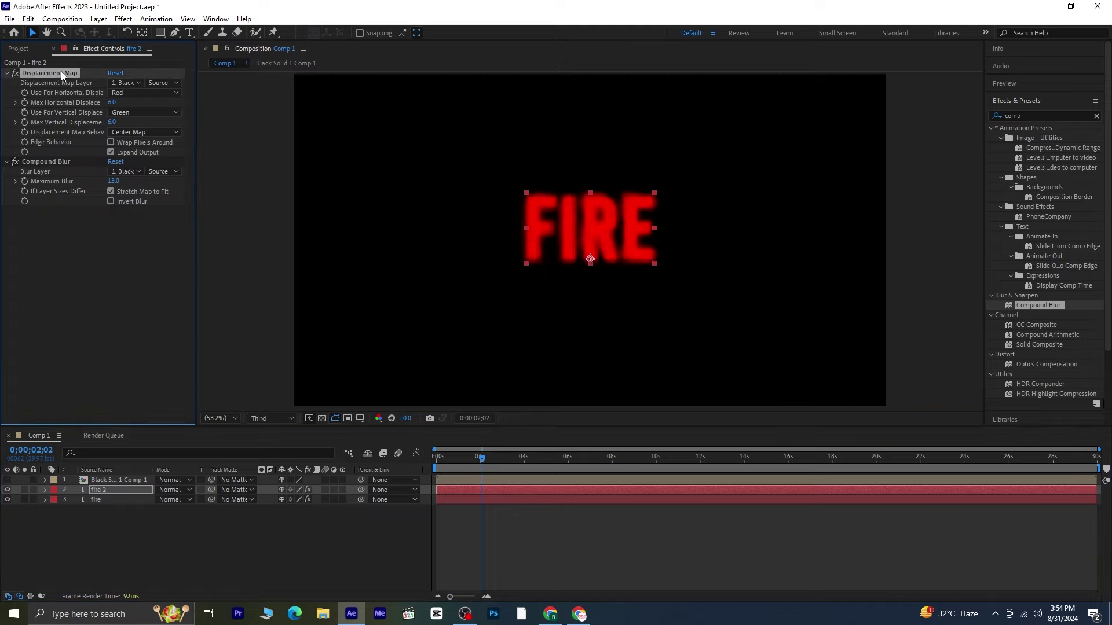
key("Delete")
key("Delete")
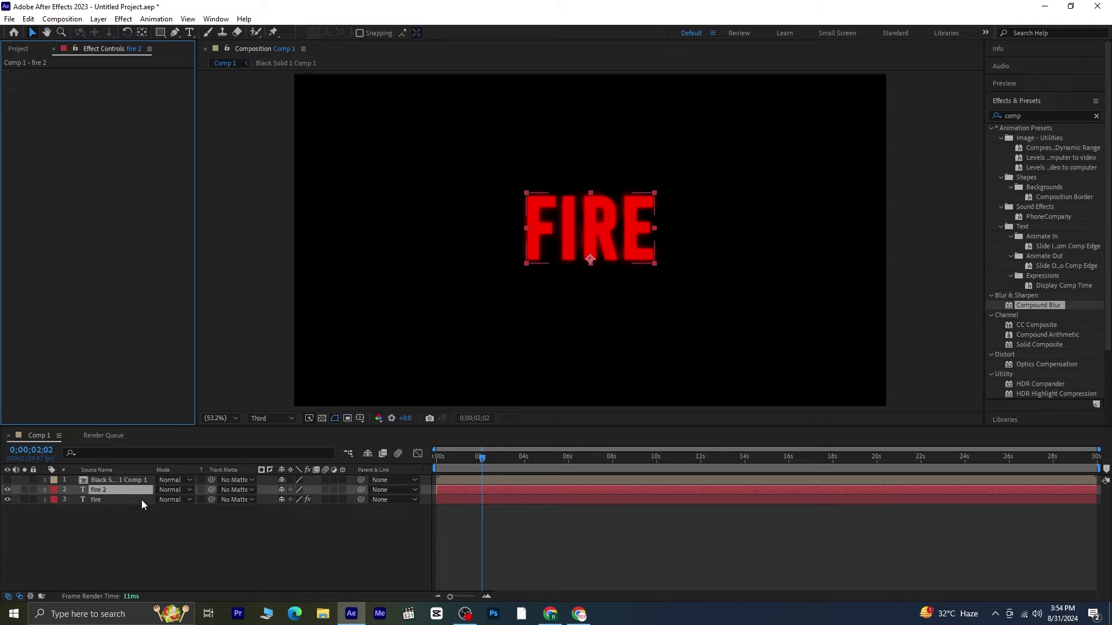
left_click(123, 488)
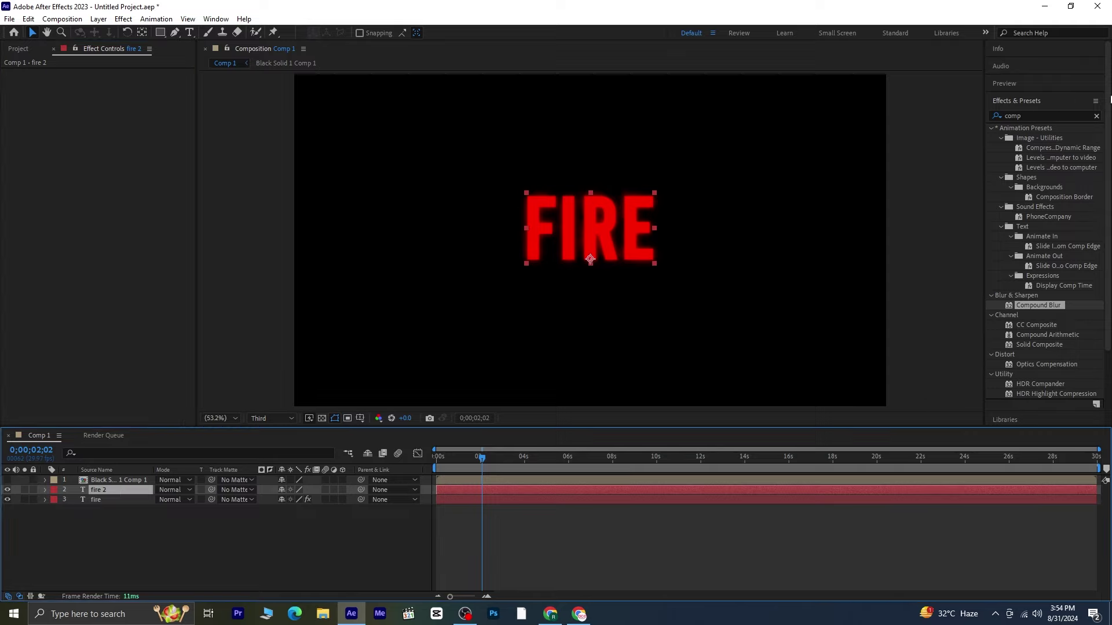
left_click(1096, 116)
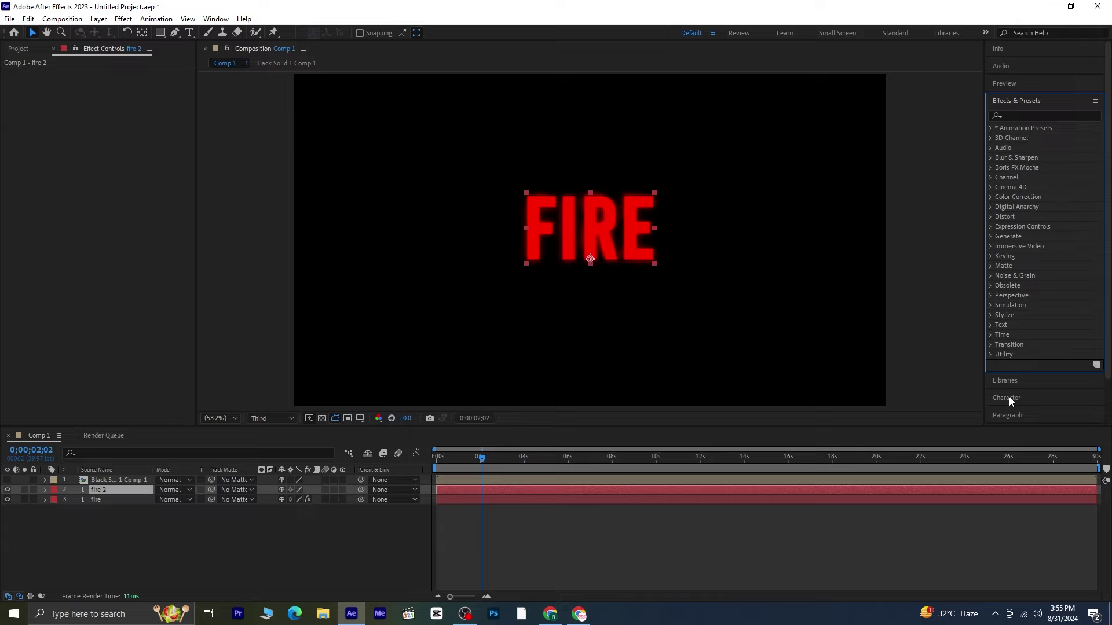
- Make fire 2's text orange E54A06 and set its blend mode to Overlay
left_click(1009, 398)
left_click(1085, 157)
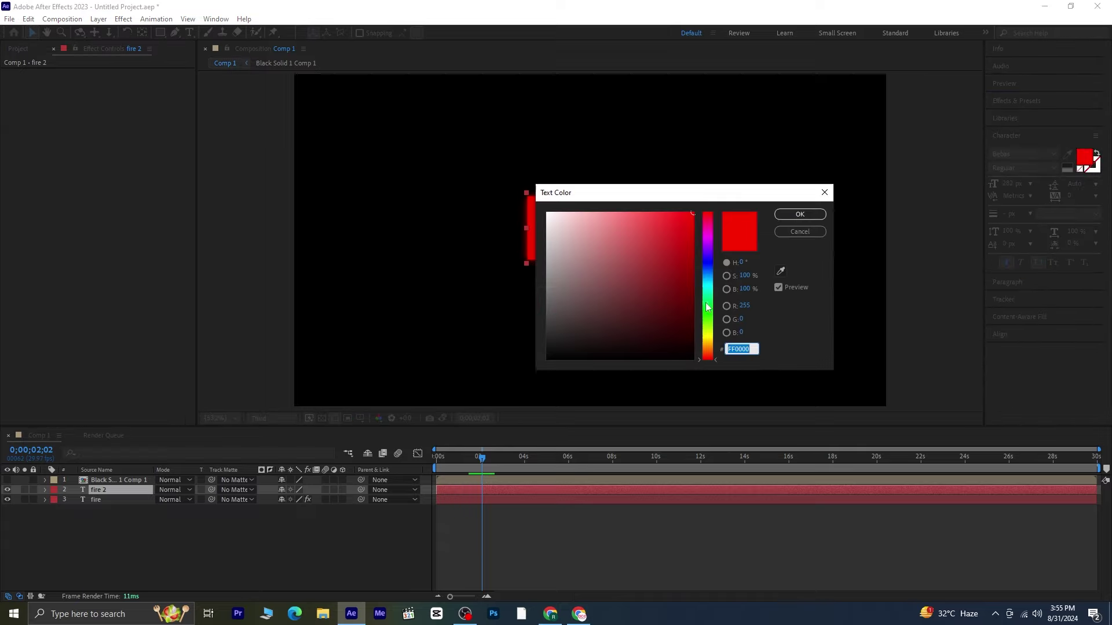
left_click_drag(707, 307, 705, 357)
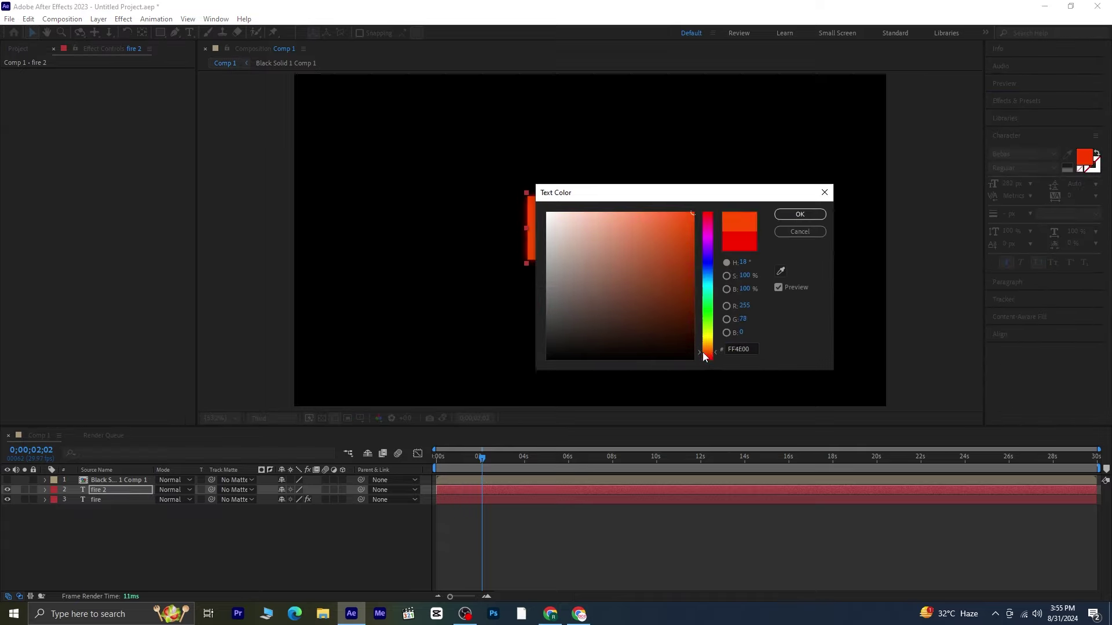
left_click(689, 227)
left_click(800, 214)
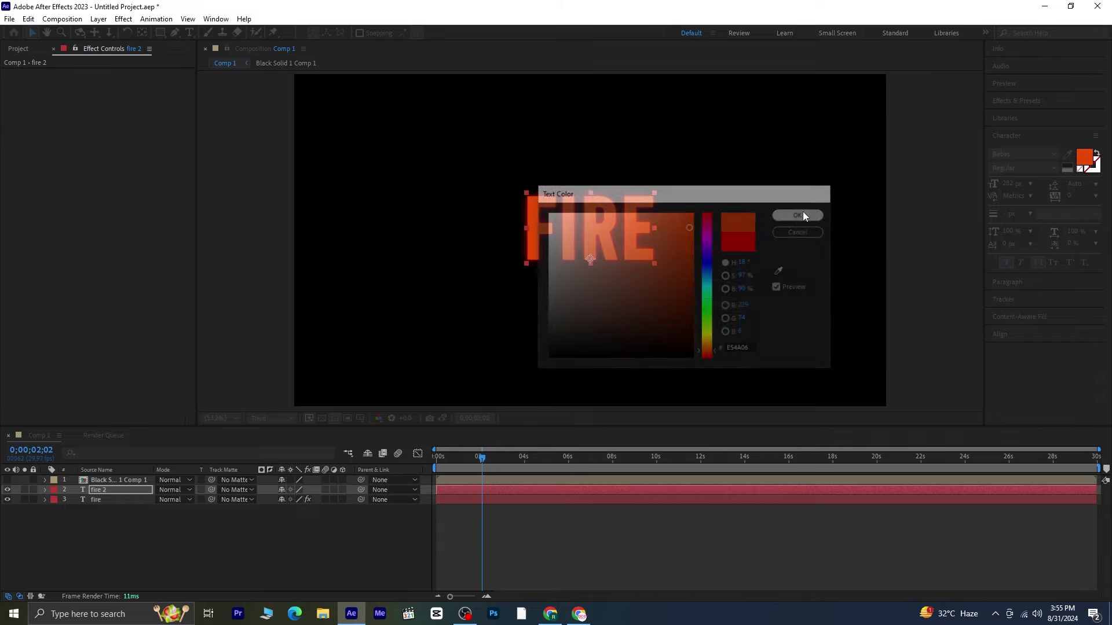
left_click(185, 492)
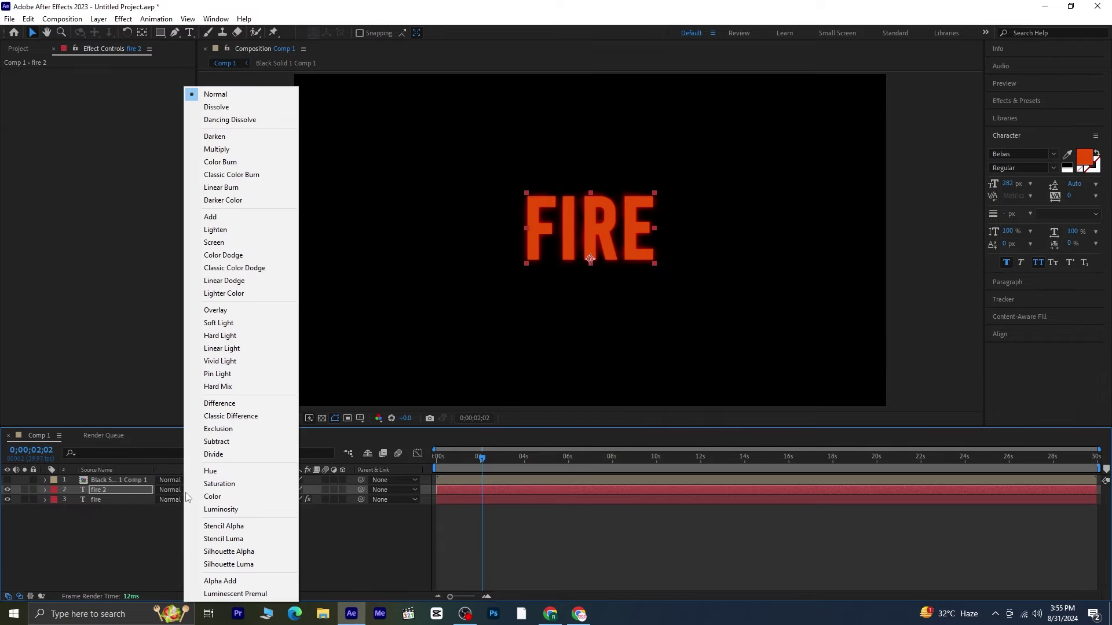
left_click(233, 310)
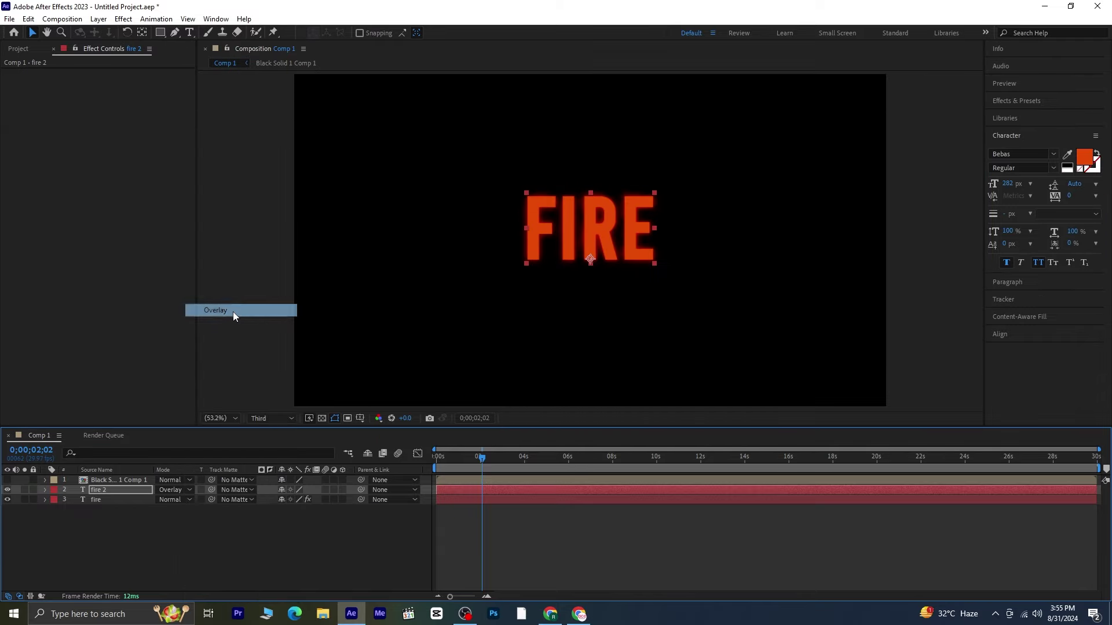
key("space")
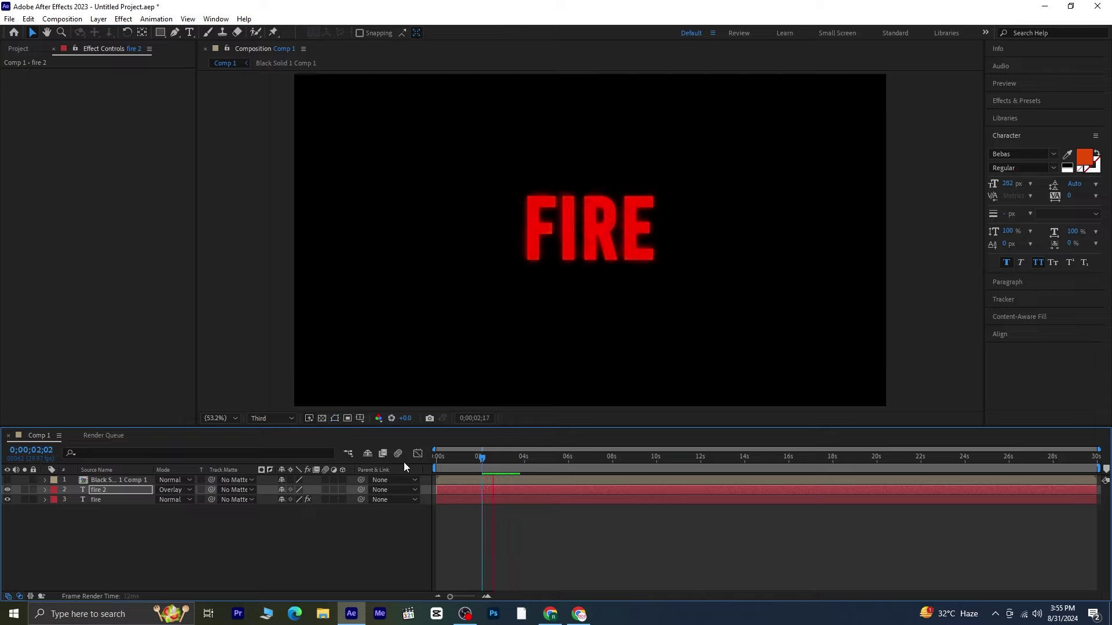
key("v")
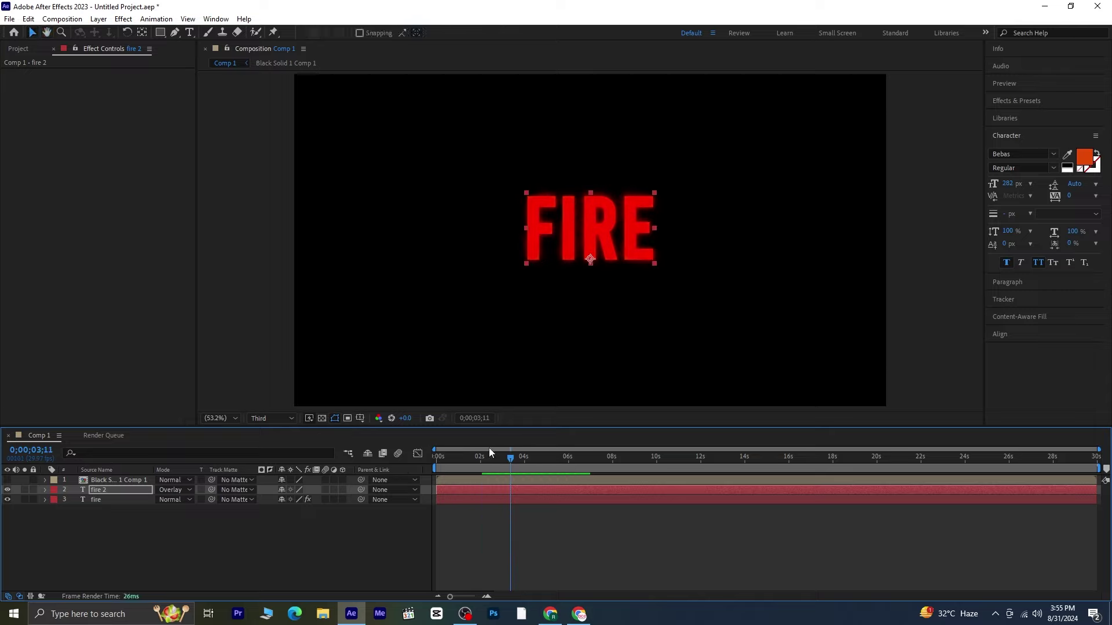
left_click_drag(507, 461, 420, 474)
key("space")
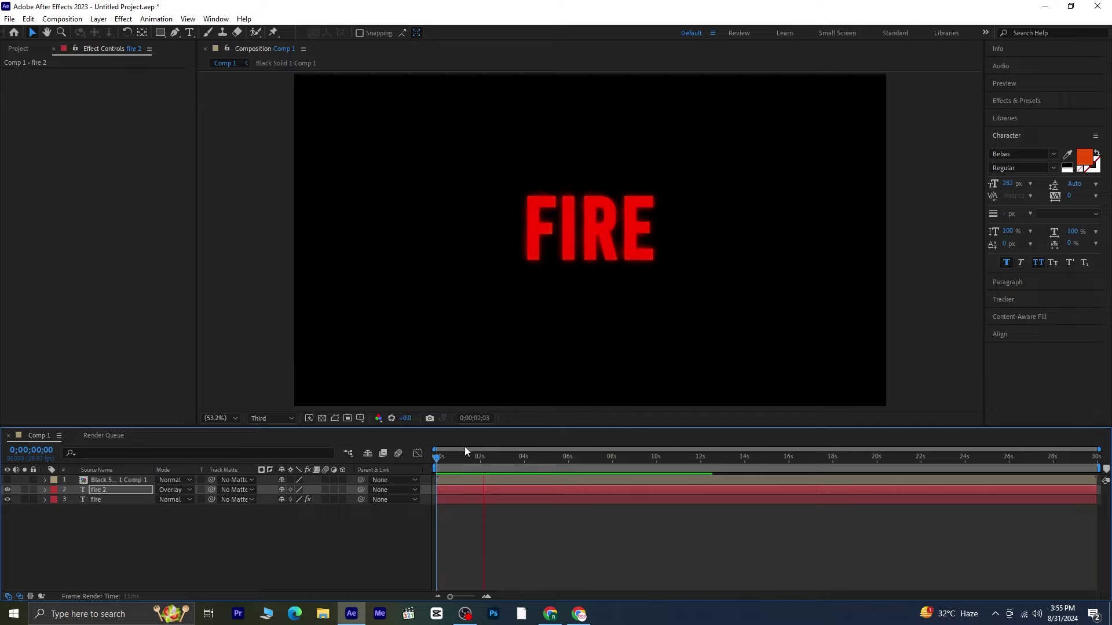
key("space")
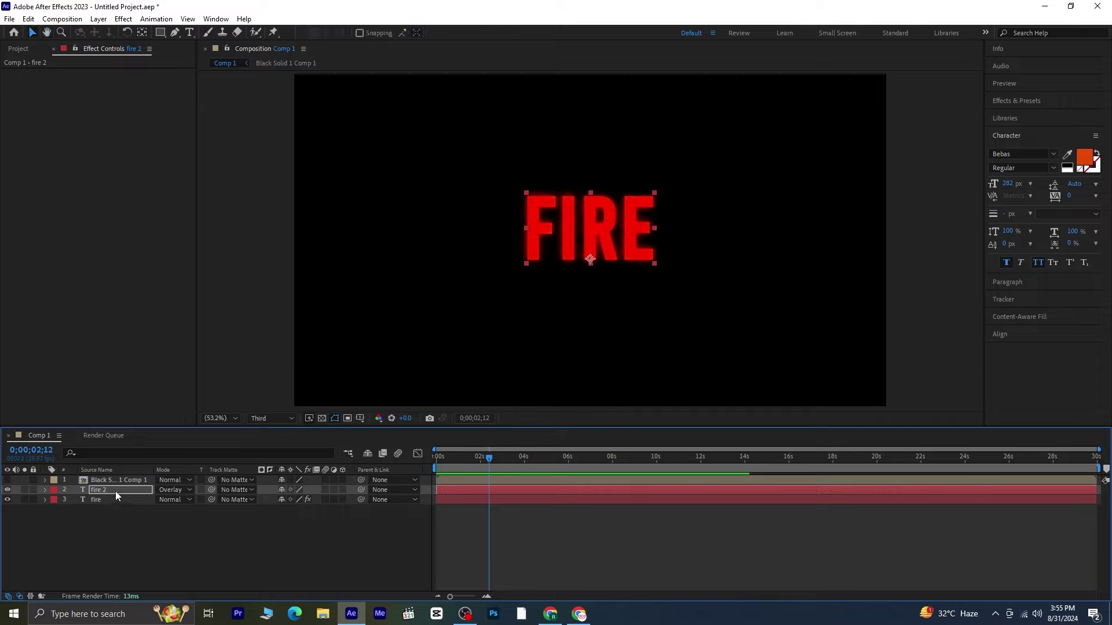
- Add a new adjustment layer at the top of the layer stack
left_click(110, 528)
left_click(98, 19)
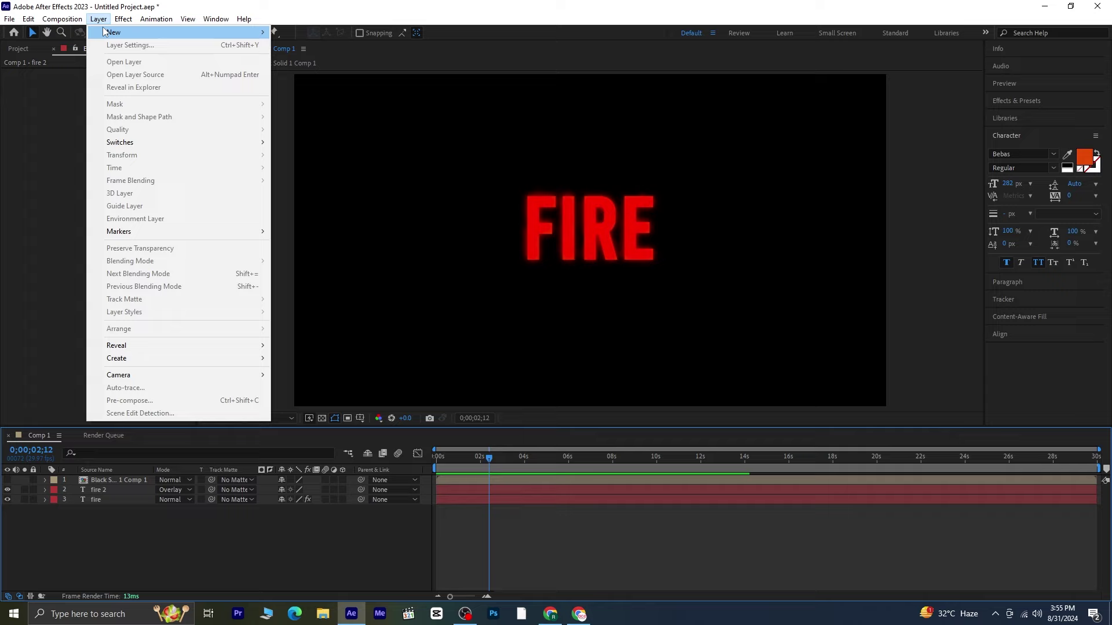
mouse_move(112, 33)
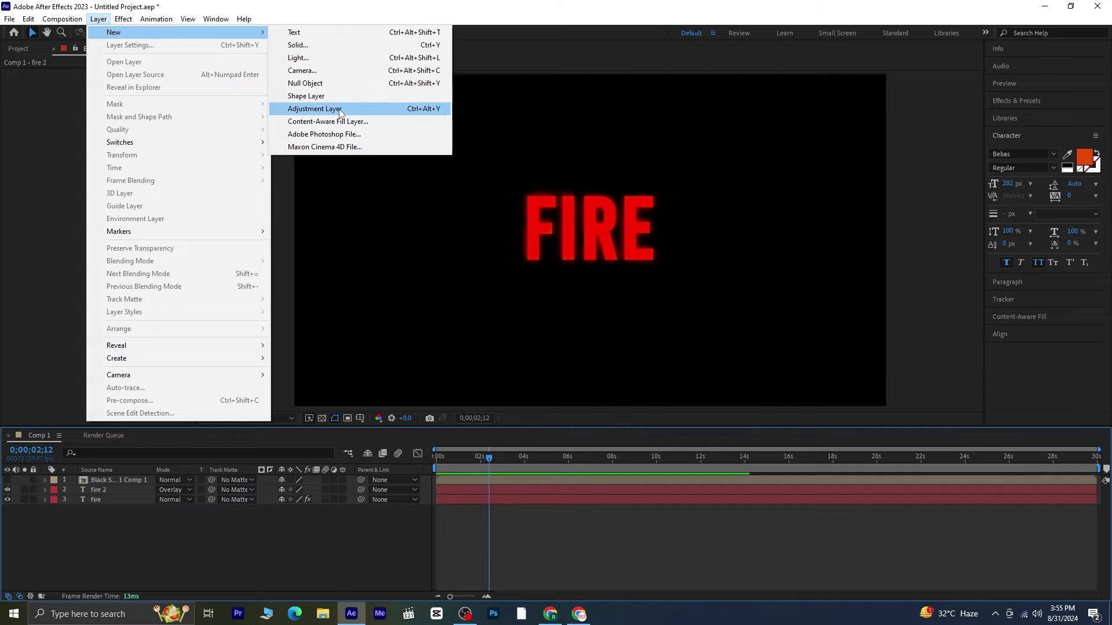
left_click(316, 108)
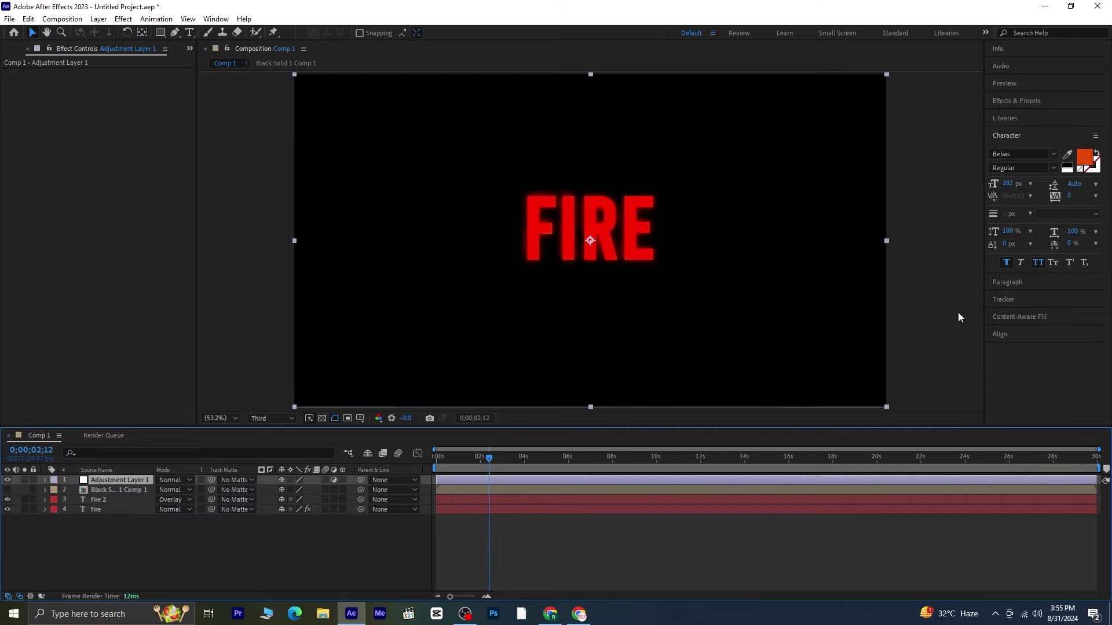
- Apply Glow to Adjustment Layer 1 with Glow Threshold 40%
left_click(1017, 101)
left_click(1023, 117)
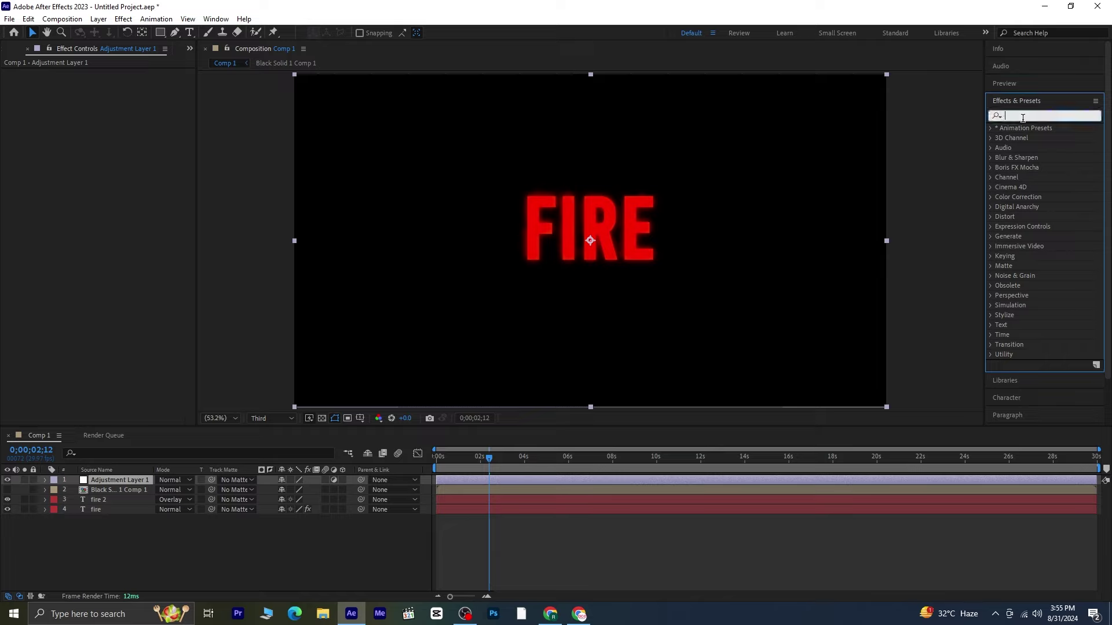
type("glow")
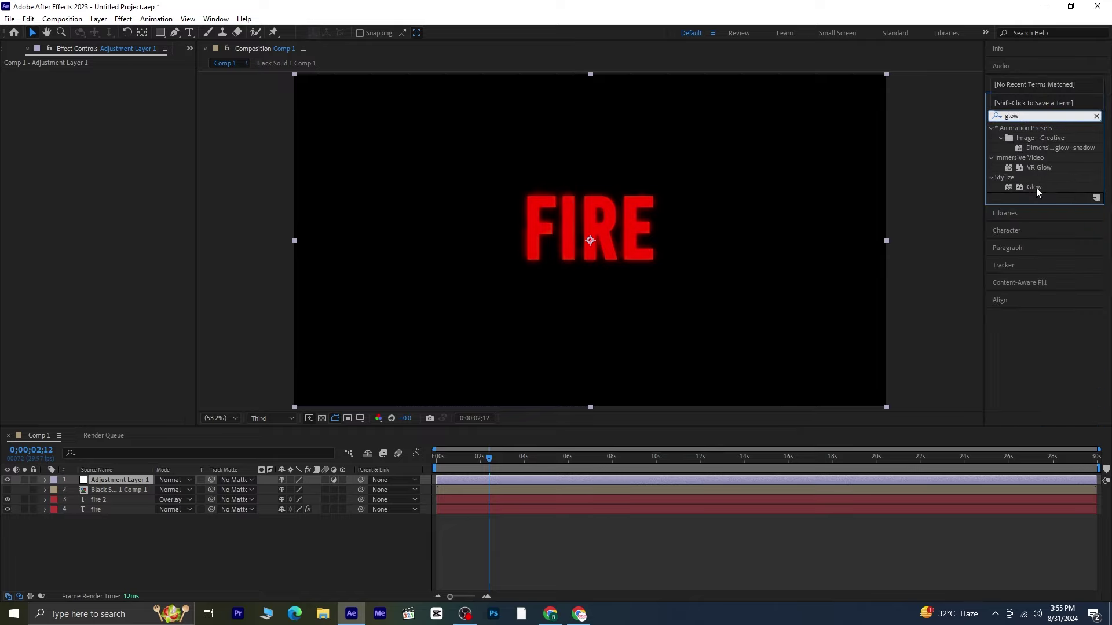
double_click(1035, 188)
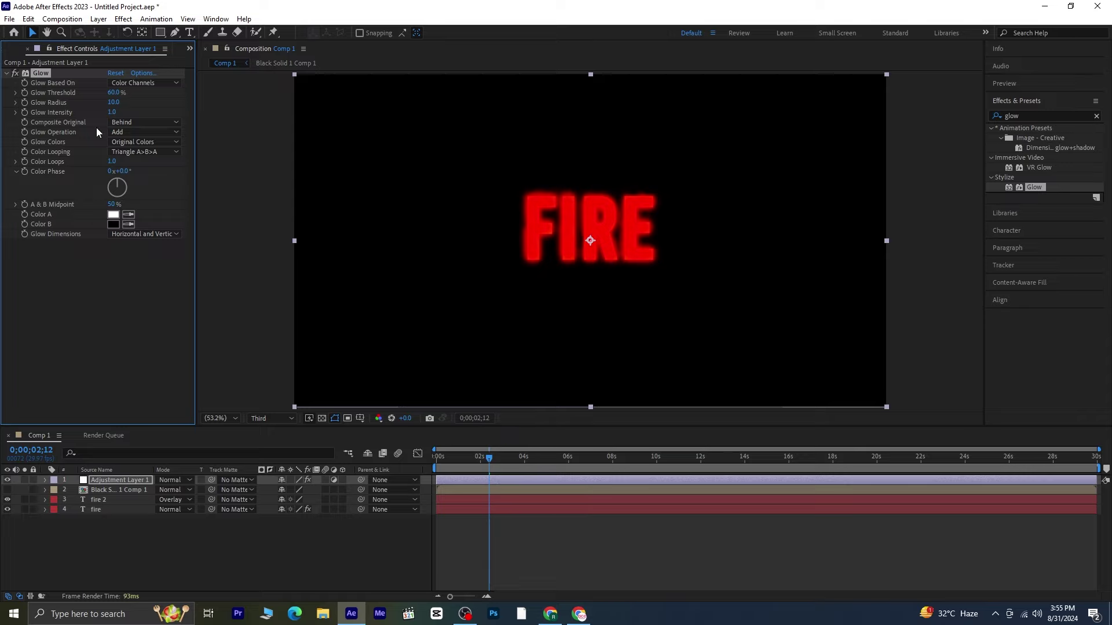
left_click(114, 93)
type("40")
key("Return")
- Preview the glowing FIRE text from the start of the composition
left_click_drag(484, 457, 424, 468)
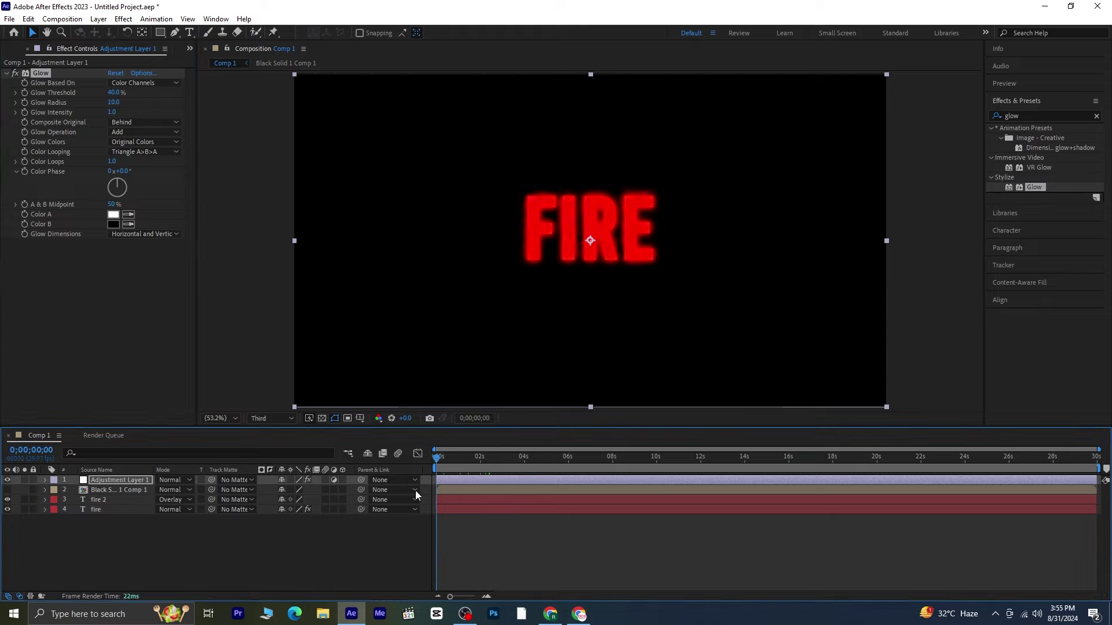
key("space")
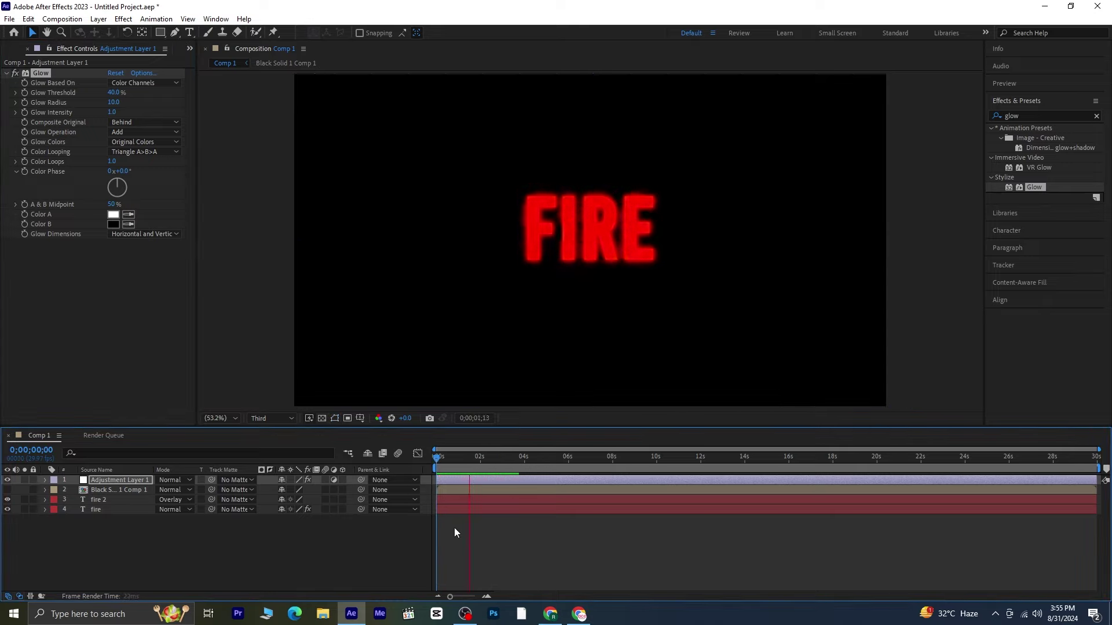
key("space")
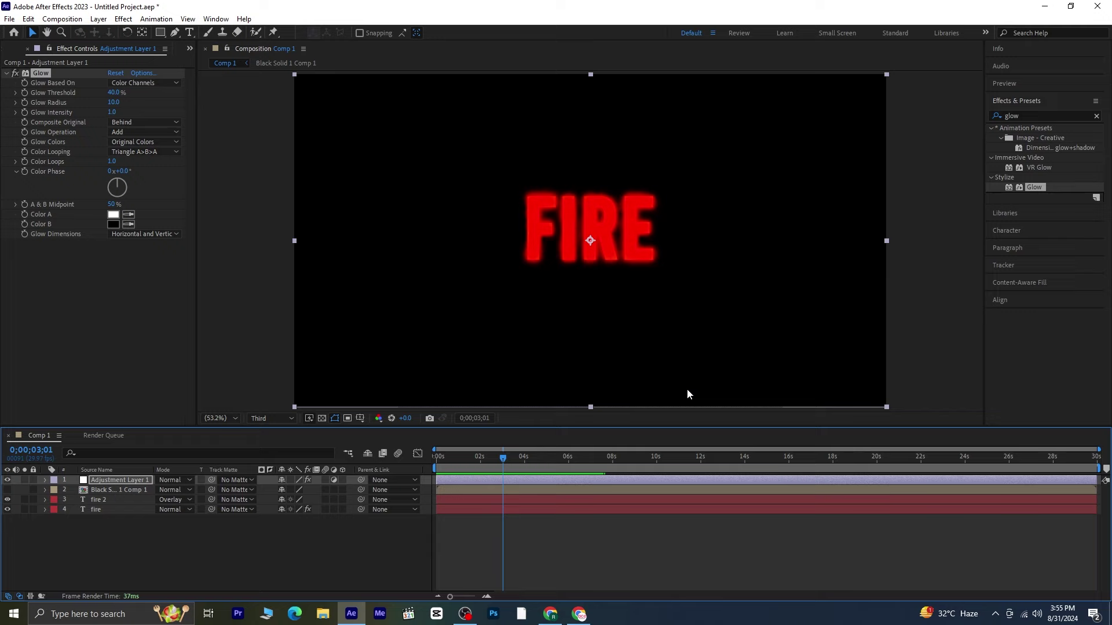
- Add CC Vector Blur to Adjustment Layer 1 with Amount 11, then preview the smeared FIRE text
left_click(1029, 115)
type("cc")
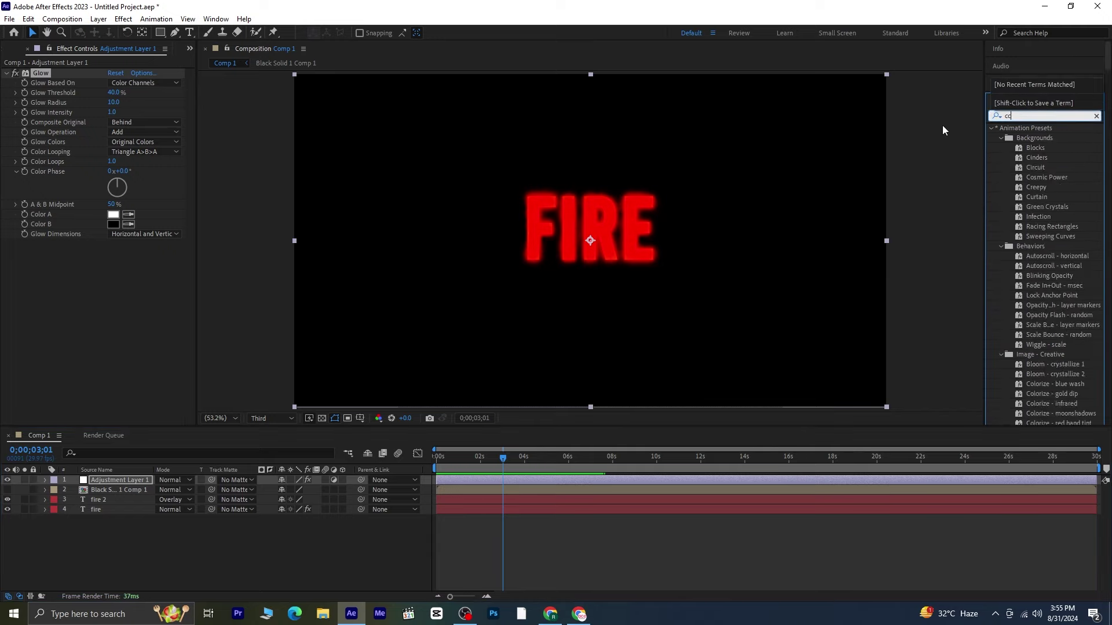
double_click(1037, 169)
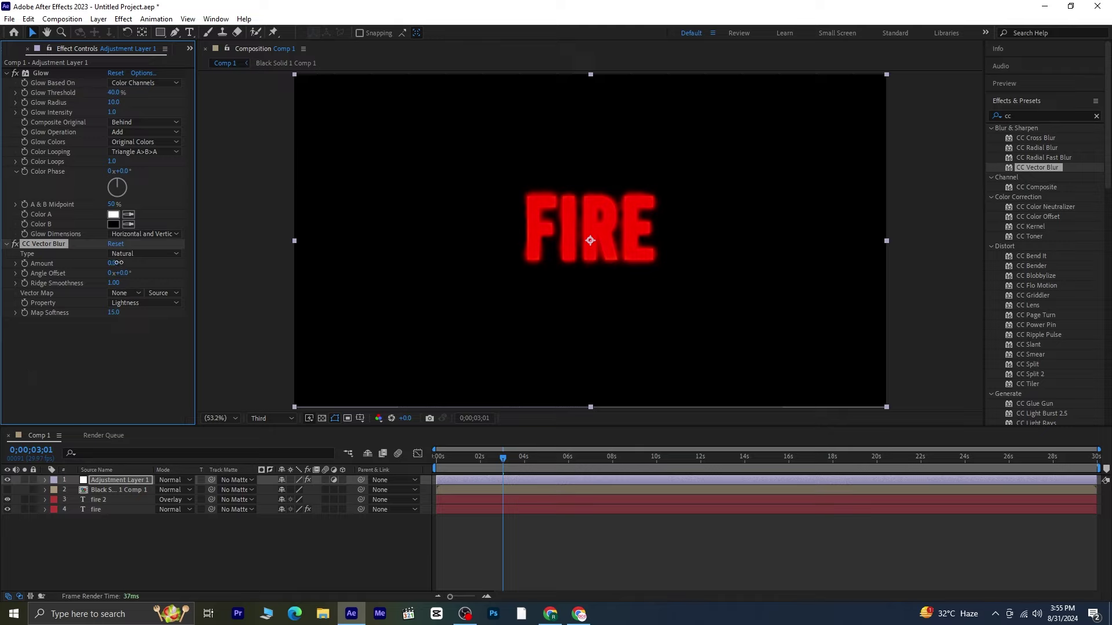
left_click_drag(119, 263, 423, 443)
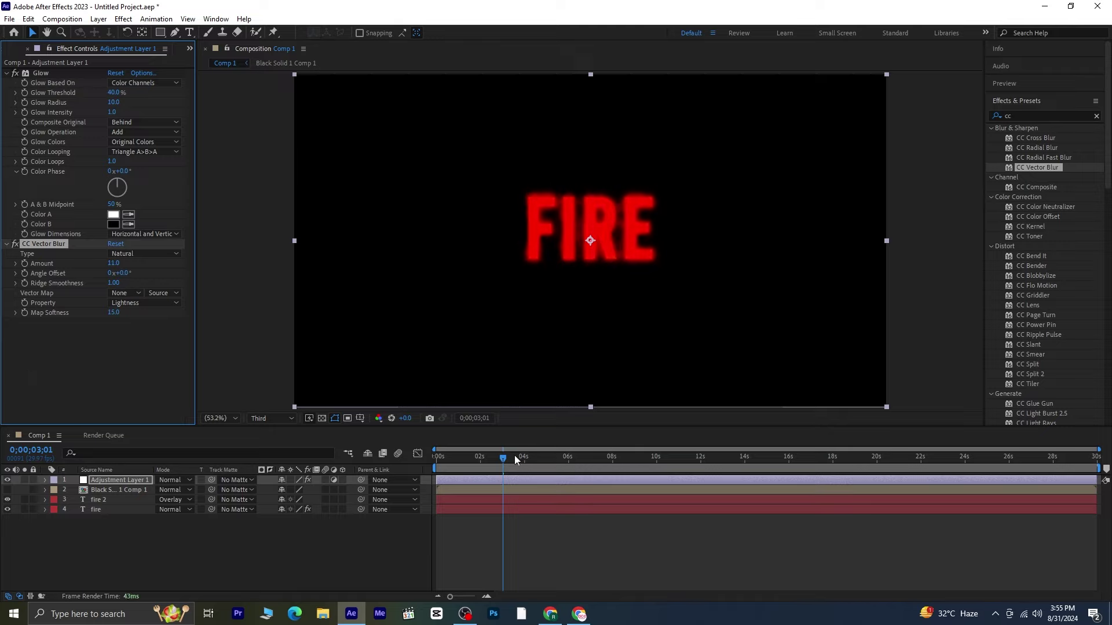
key("space")
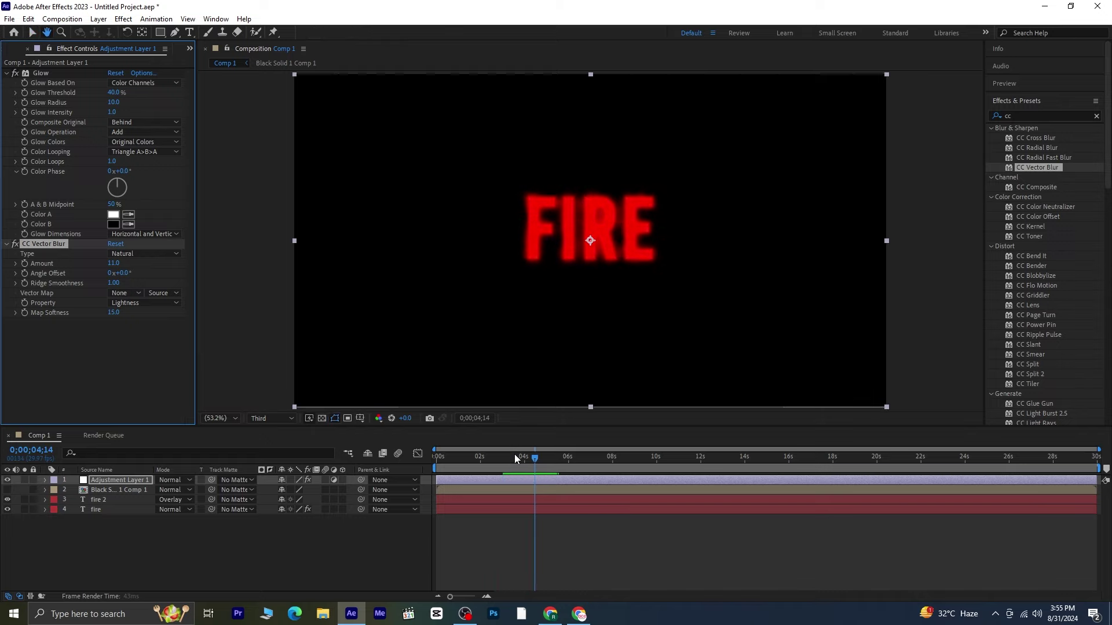
left_click(99, 505)
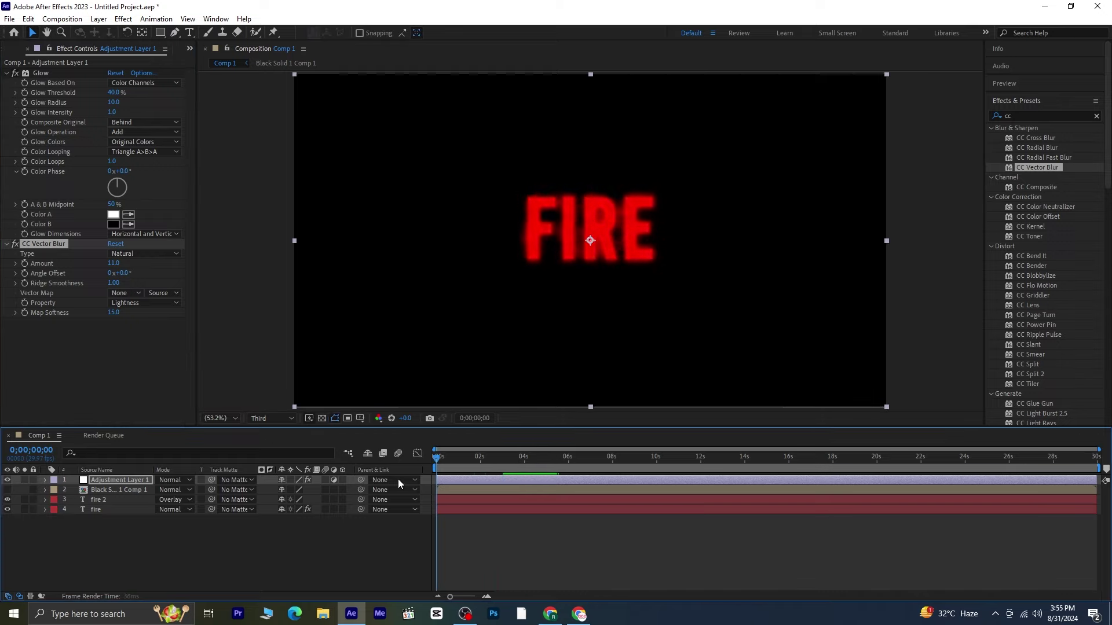
- Duplicate the fire 2 text layer to create fire 3
left_click(110, 500)
key("ctrl+d")
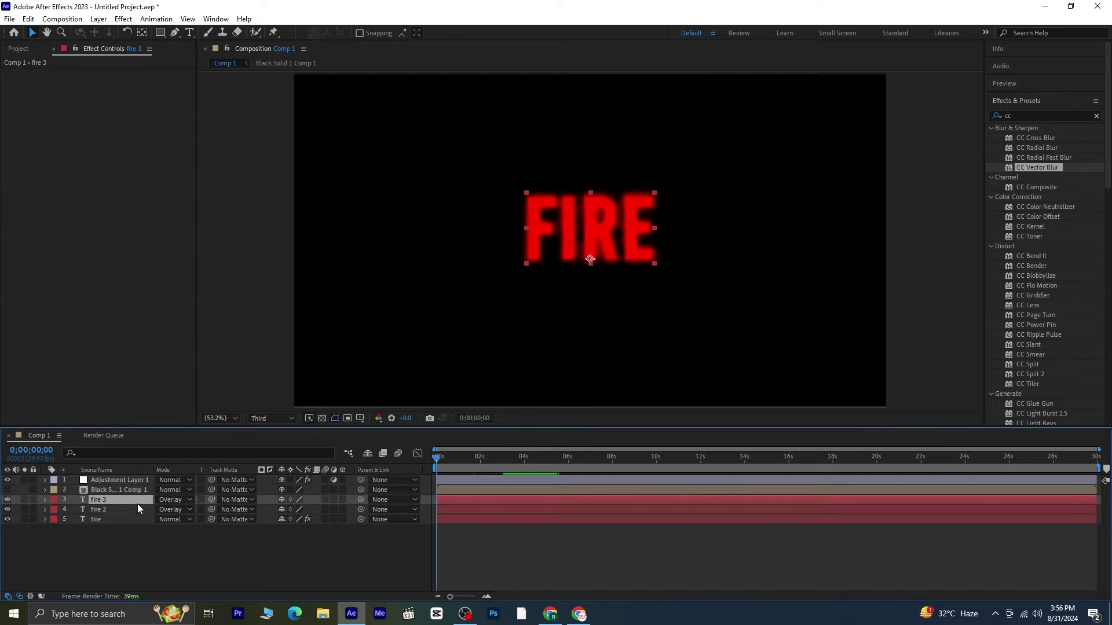
left_click(1097, 116)
- Make fire 3 outlined text with no fill and a peach F7AC8B stroke
left_click(1015, 399)
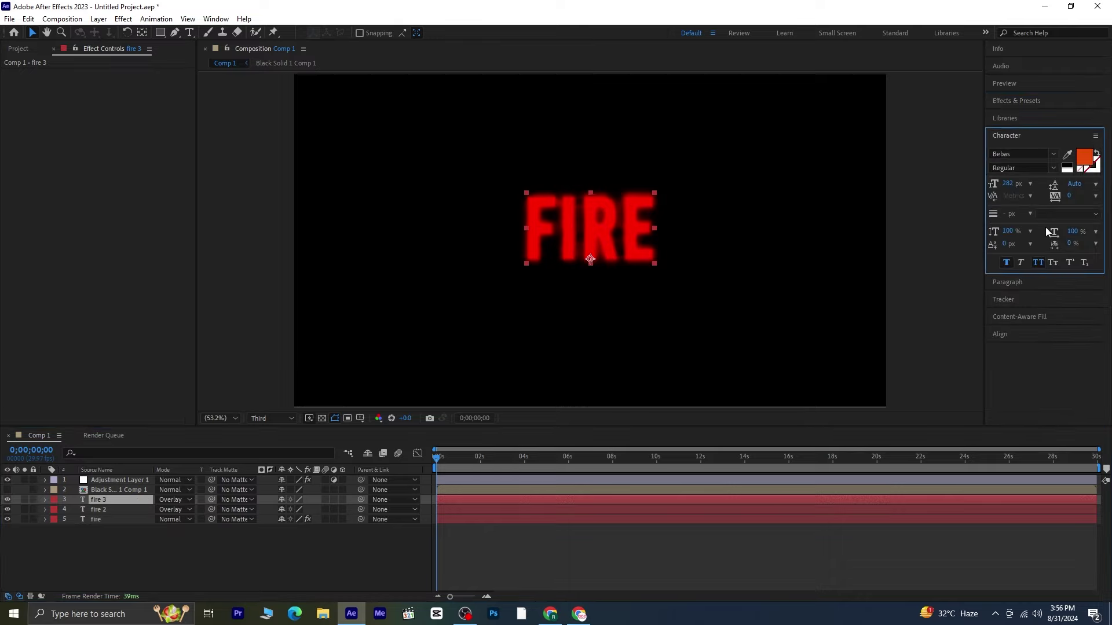
left_click(1096, 155)
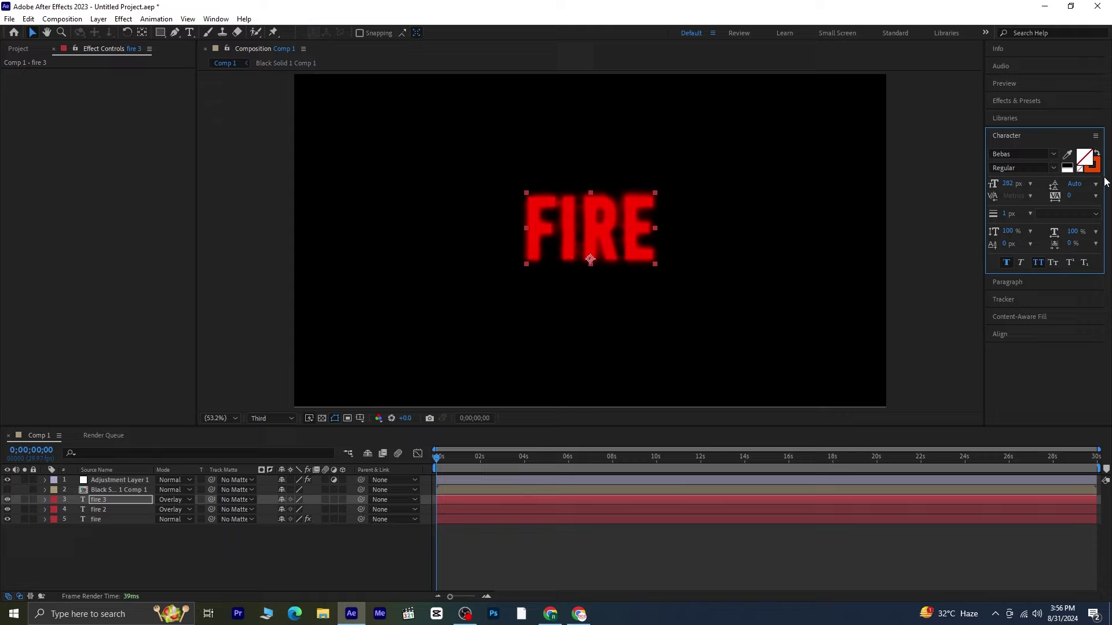
left_click(1097, 174)
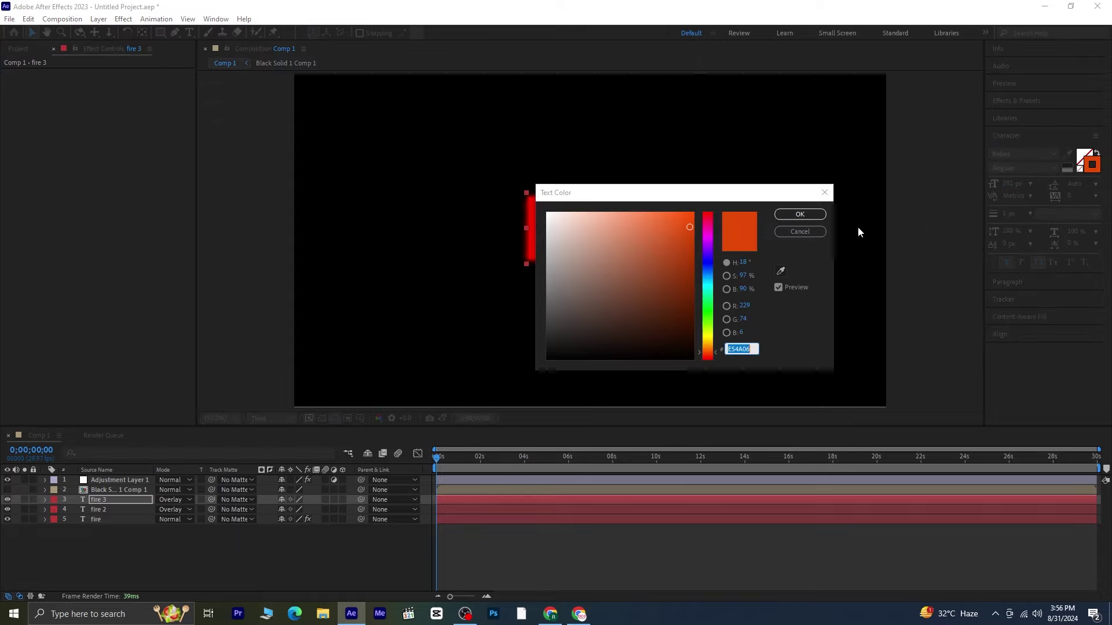
type("F7AC8B")
left_click(799, 214)
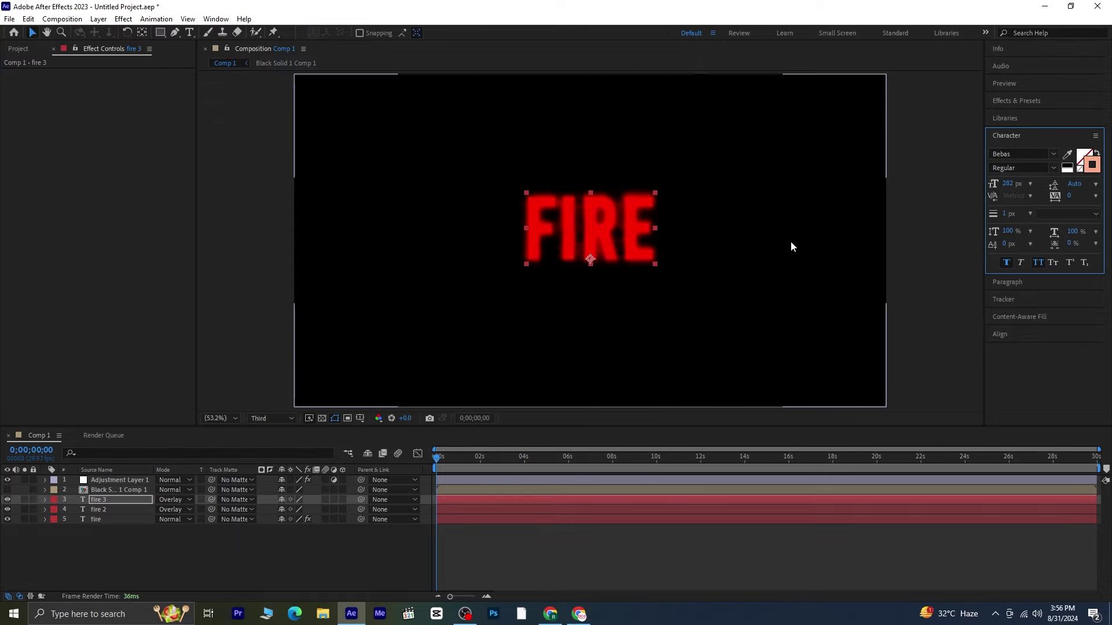
- Set fire 3's blending mode to Normal and preview the result
left_click(185, 499)
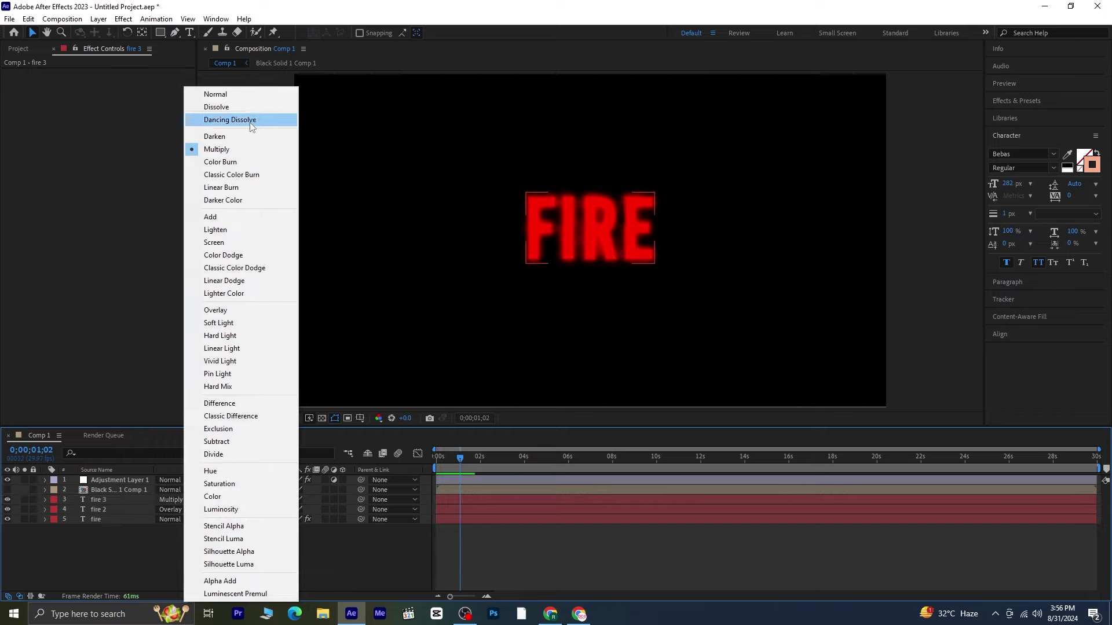
left_click(238, 94)
key("space")
key("space")
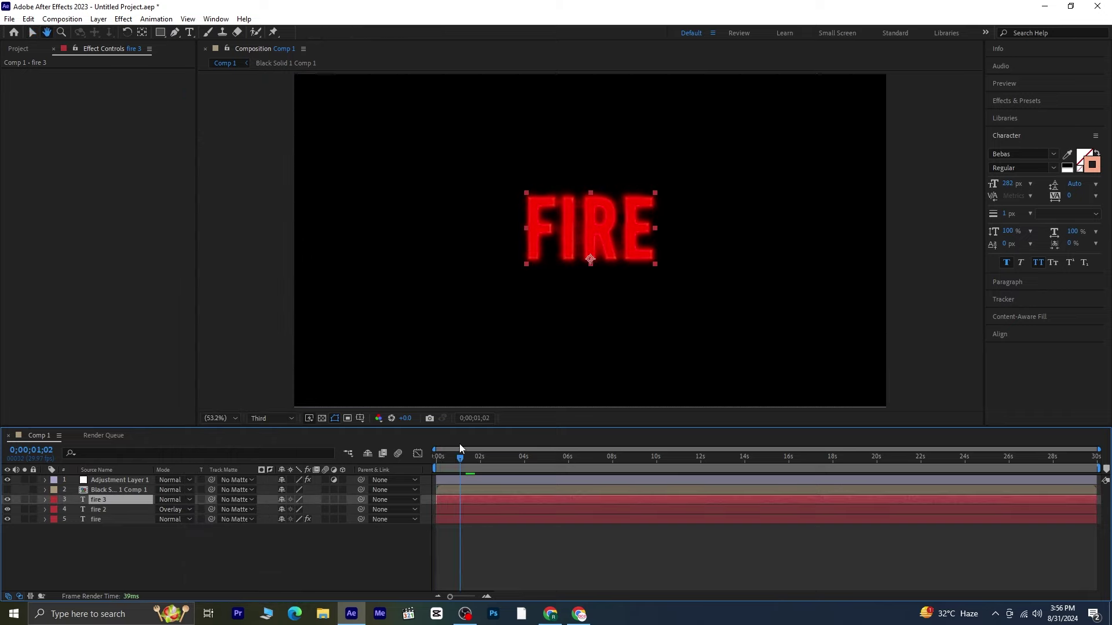